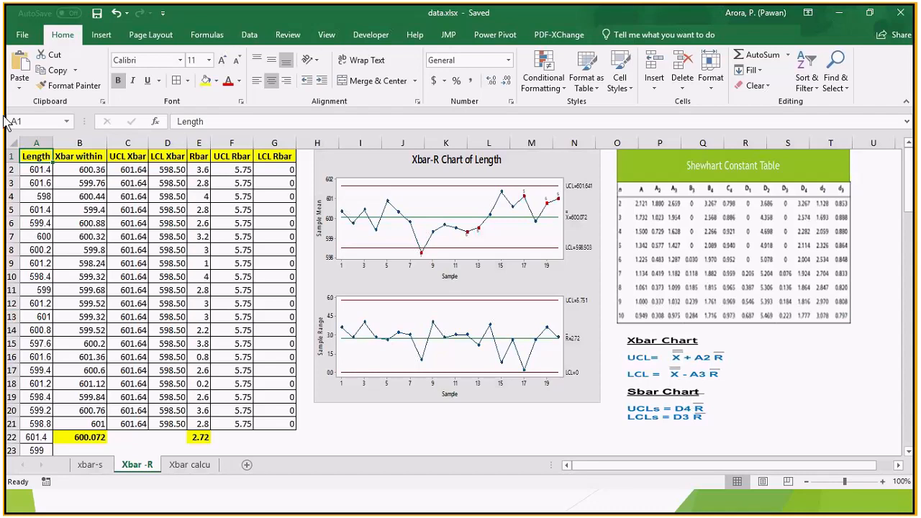
Step: Examine the Length measurements in column A and the overall average formula in B22 on the Xbar -R sheet
left_click(36, 142)
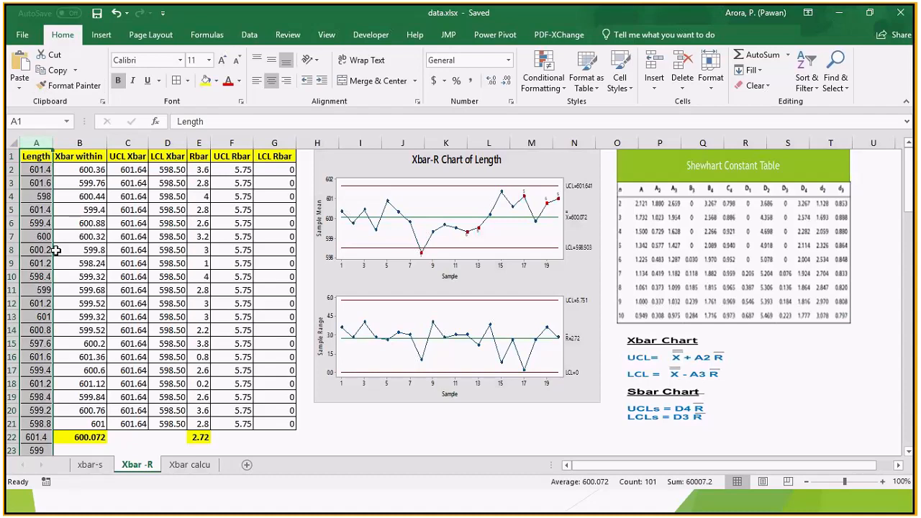
left_click(41, 170)
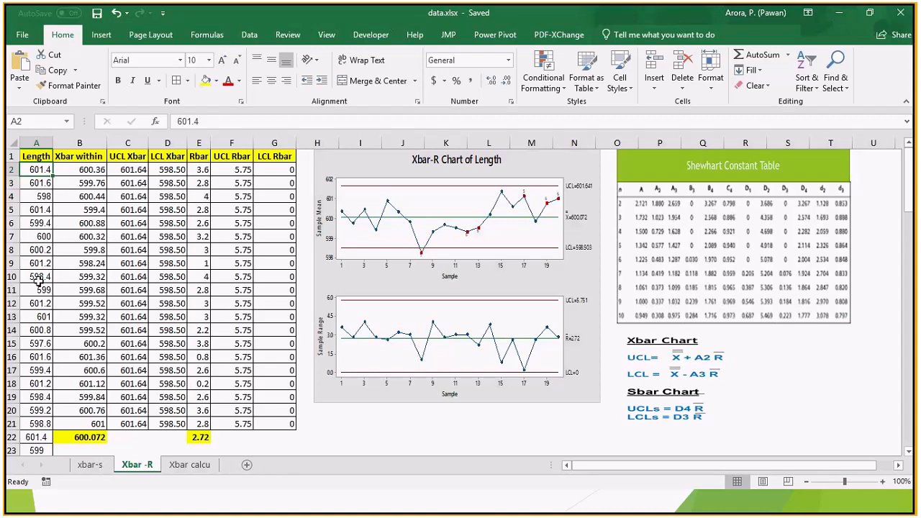
key("ctrl+shift+Down")
left_click(93, 434)
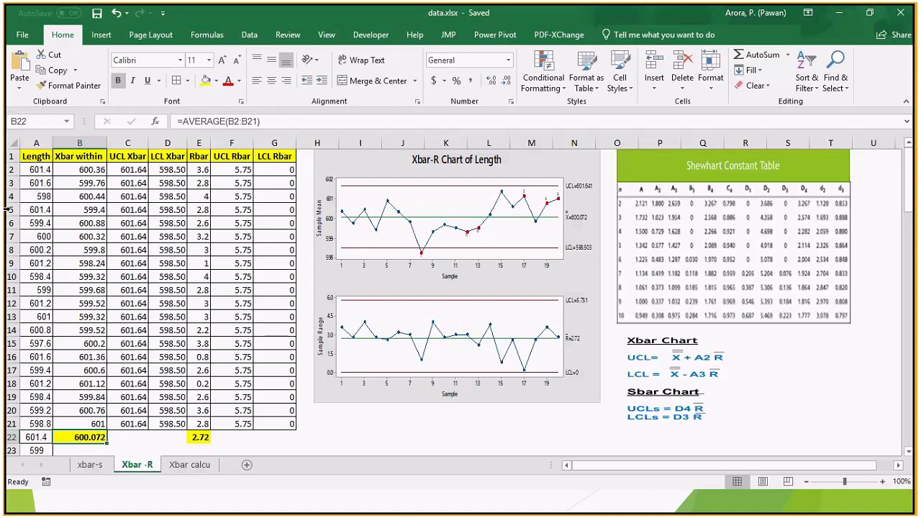
left_click(34, 175)
key("ctrl+shift+Down")
key("ctrl+Home")
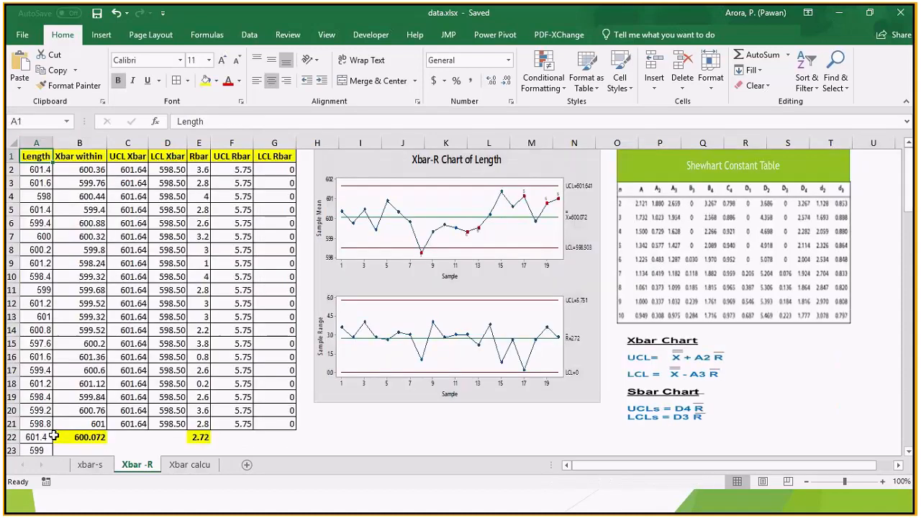
Step: Check the average of the Xbar within values in B2:B21 against the formula in B22
key("Right")
key("Down")
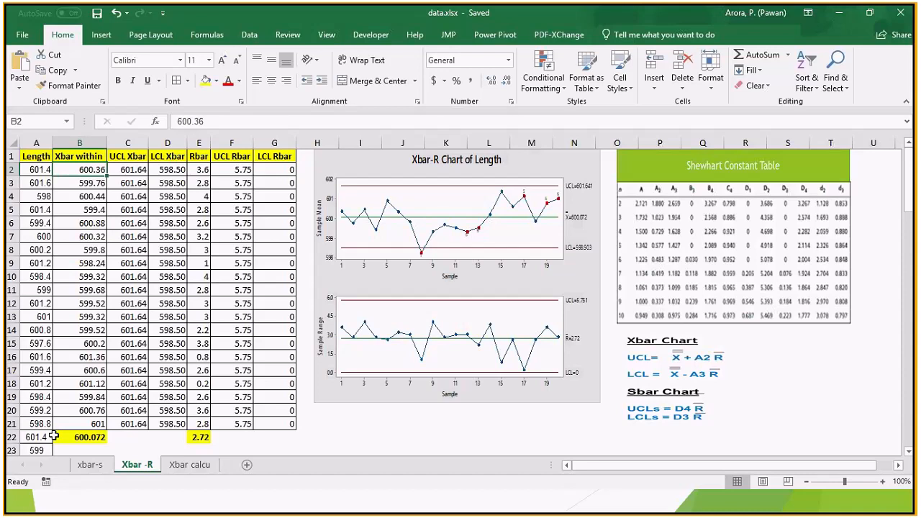
key("ctrl+shift+Down")
key("shift+Up")
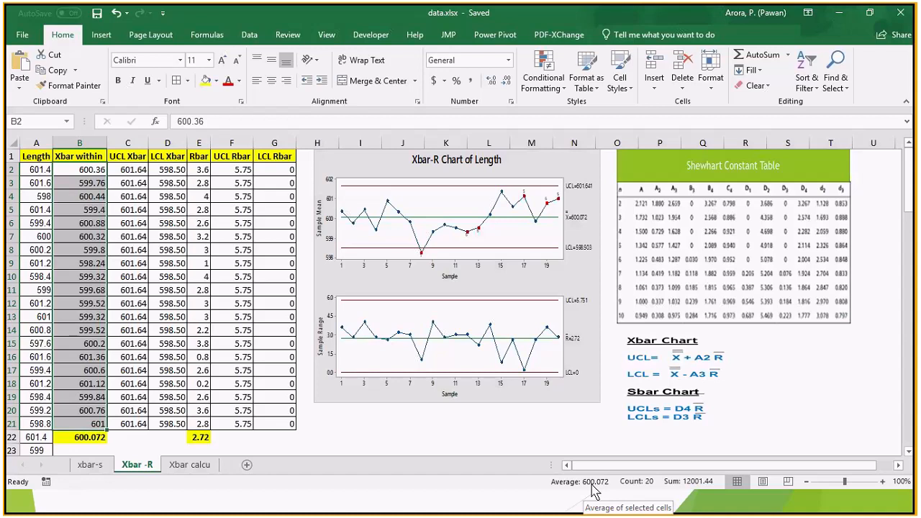
left_click(97, 436)
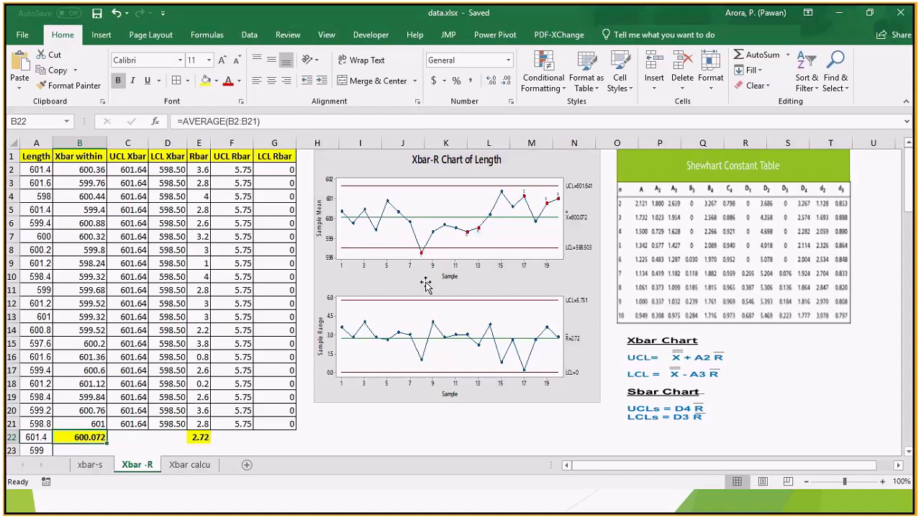
Step: Step through the first subgroup means in the Xbar within column, returning to B2
left_click(92, 173)
key("Down")
key("Up")
key("Down")
key("Up")
key("Down")
key("Down")
key("Down")
key("Down")
key("Up")
key("Up")
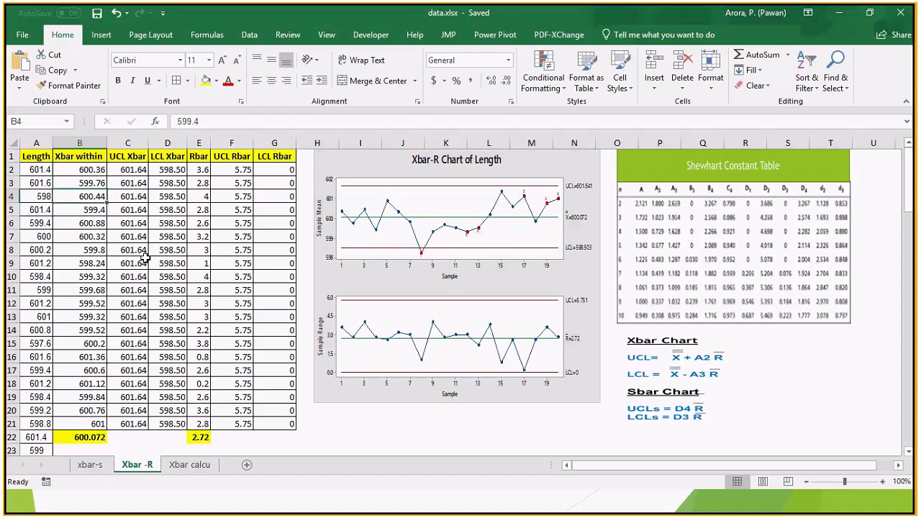
key("Up")
key("Up")
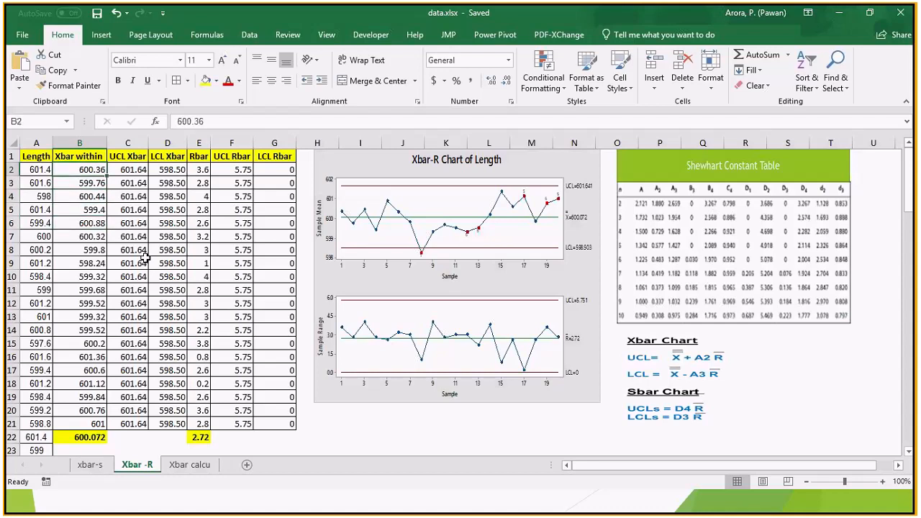
Step: Open the Xbar calcu sheet and inspect the subgroup average formula in C1
left_click(192, 466)
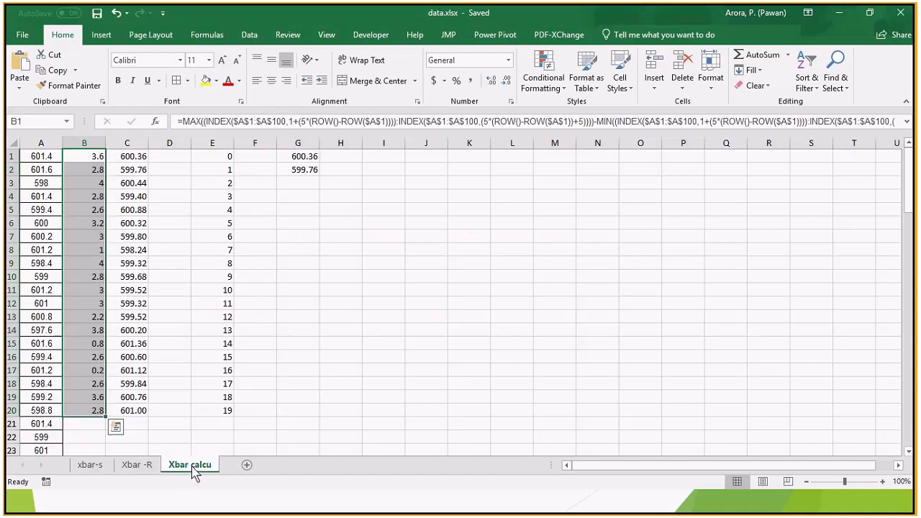
key("Up")
key("Right")
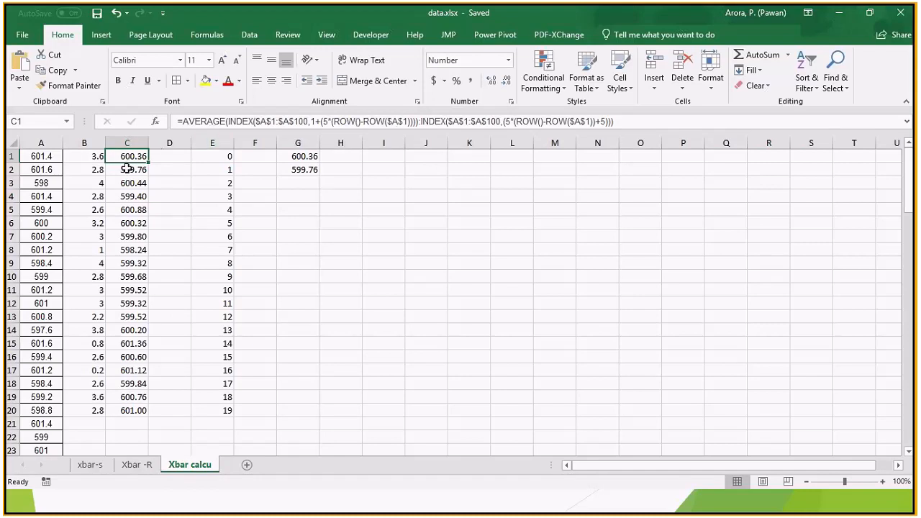
Step: Enter =AVERAGE(A1:A5) in D1 as a trial mean of the first subgroup
left_click(185, 158)
type("=aver")
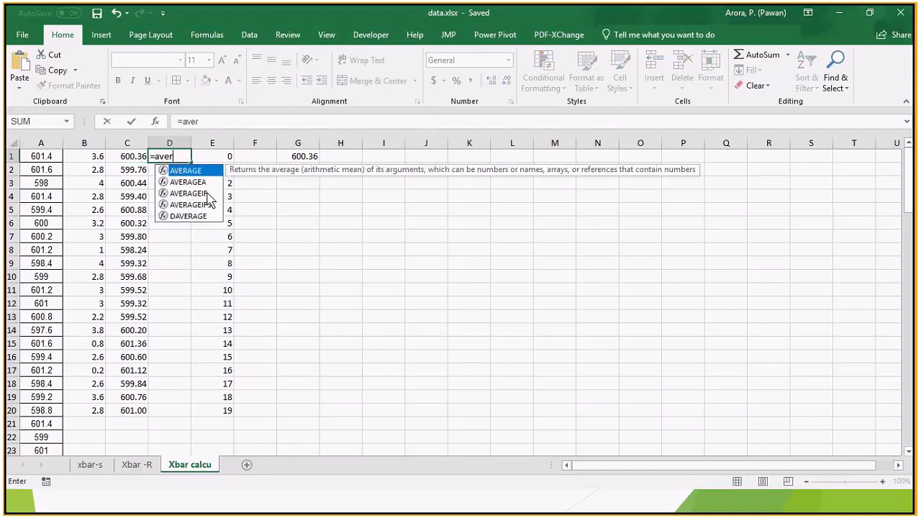
type("age)")
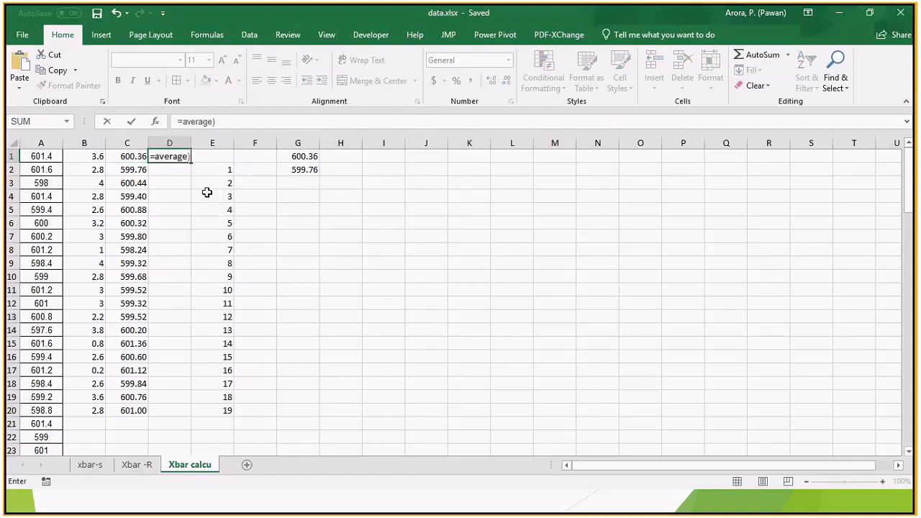
key("BackSpace")
type("(")
key("Left")
key("Left")
key("Left")
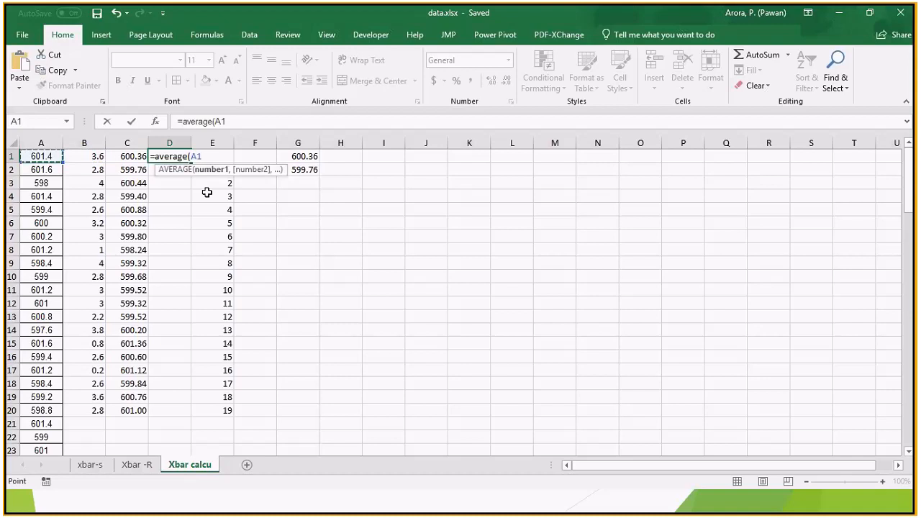
key("shift+Down")
key("shift+Down")
key("shift+Down")
key("shift+Down")
type(")")
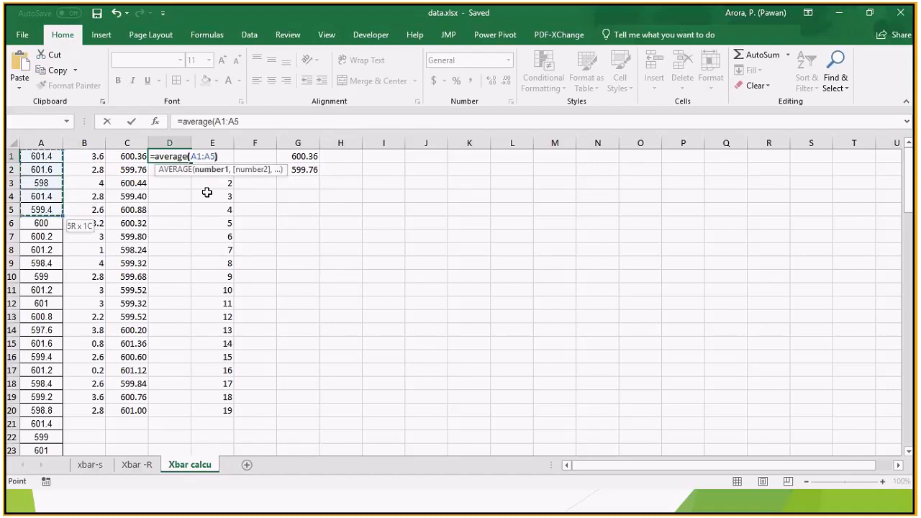
key("Return")
Step: Compare D1 with the formula in C1, and copy the D1 average formula into D2:D3
left_click(153, 156)
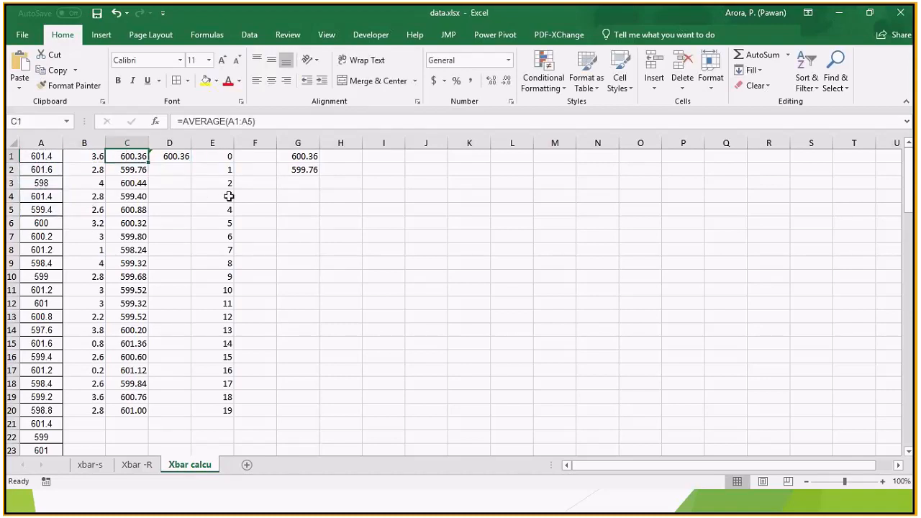
key("Left")
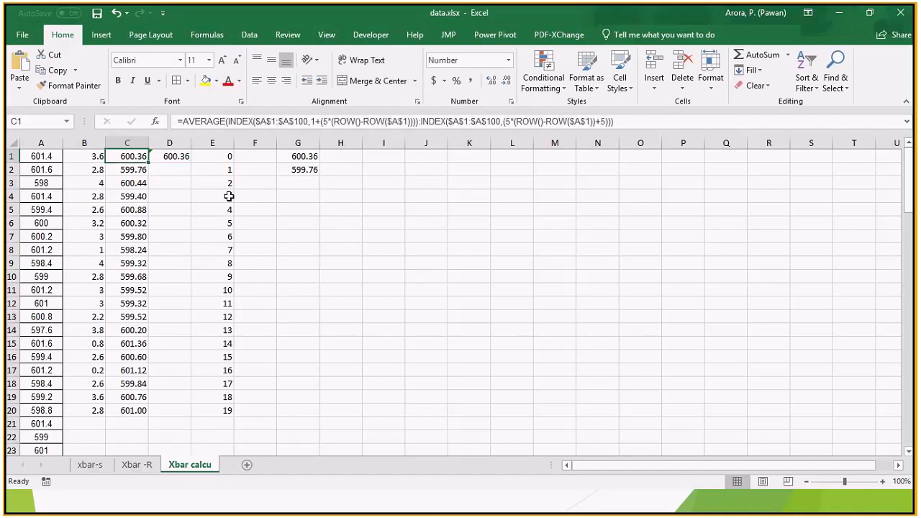
key("Right")
key("ctrl+c")
key("Down")
key("shift+Down")
key("Return")
key("Up")
key("Down")
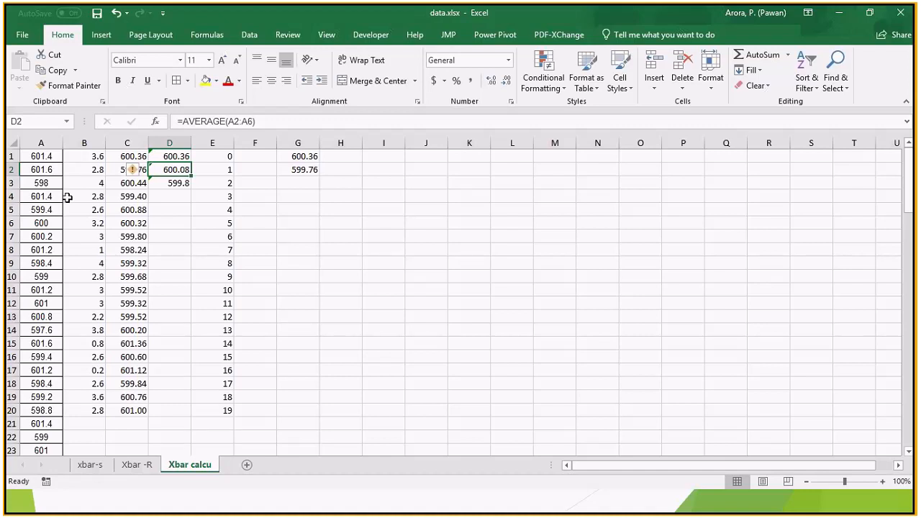
Step: Clear the copied average formulas from D2:D3 and return to the formula in C1
key("shift+Down")
key("Delete")
key("Left")
key("Up")
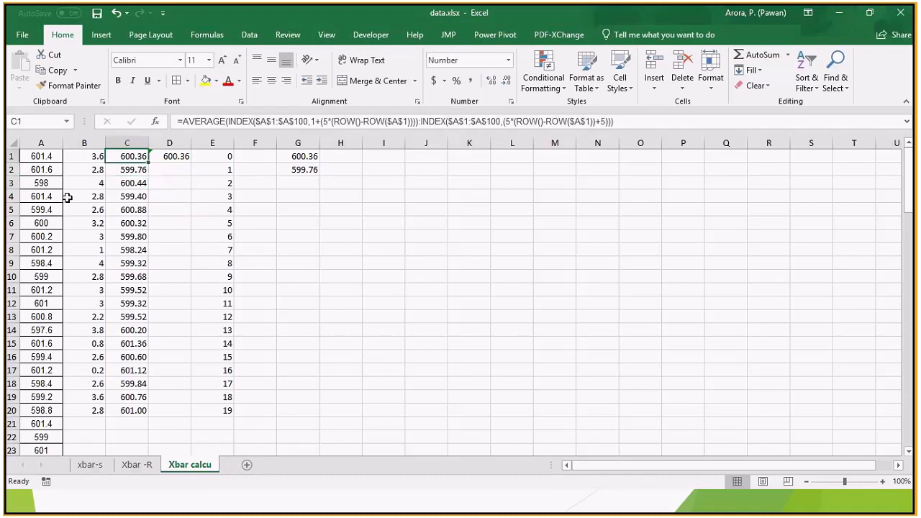
Step: Clear the trial average from D1 and fill the subgroup average formula in C1 down to C20
key("Right")
left_click_drag(48, 156, 57, 211)
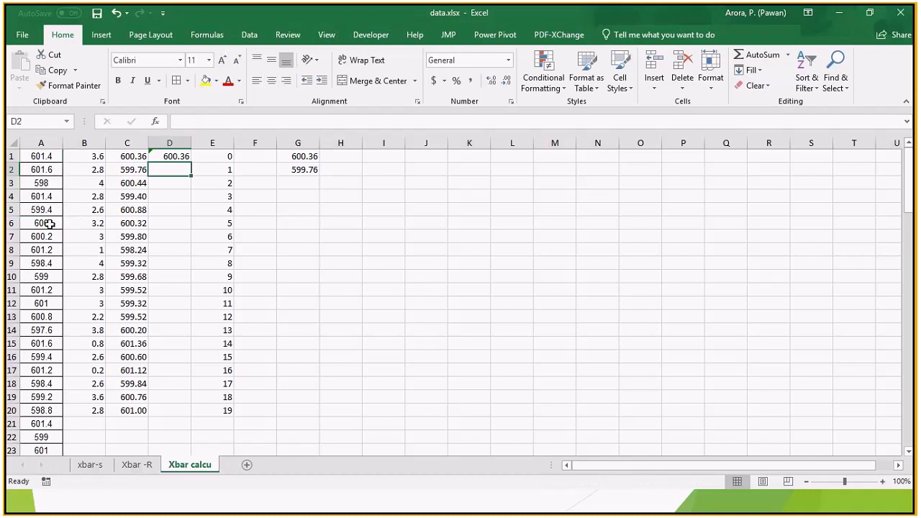
left_click_drag(49, 223, 43, 275)
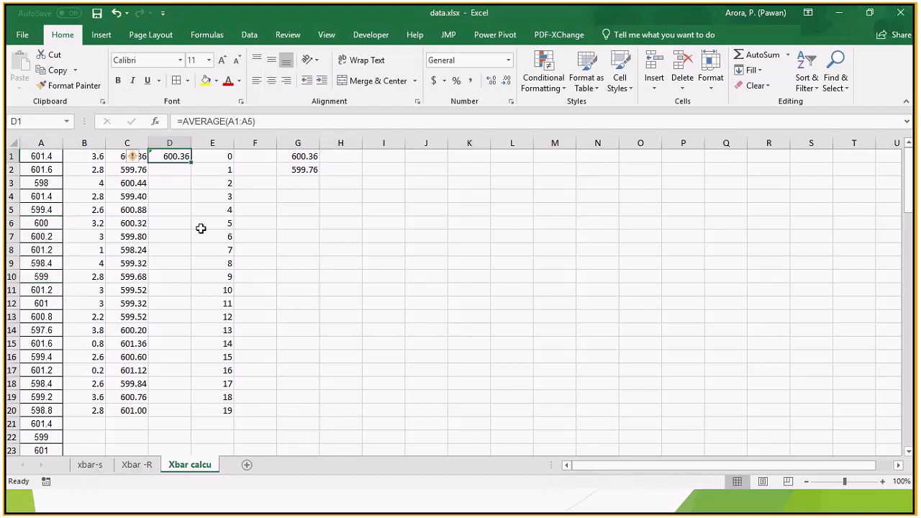
key("Left")
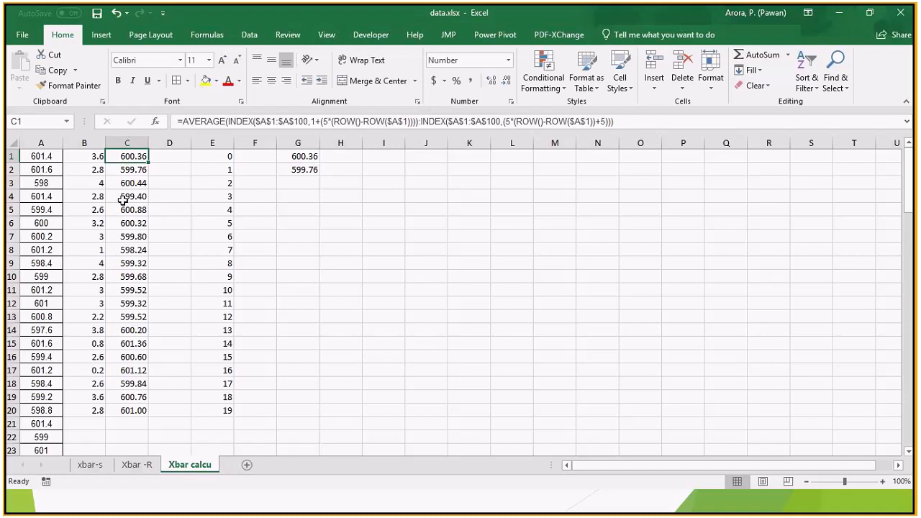
double_click(148, 163)
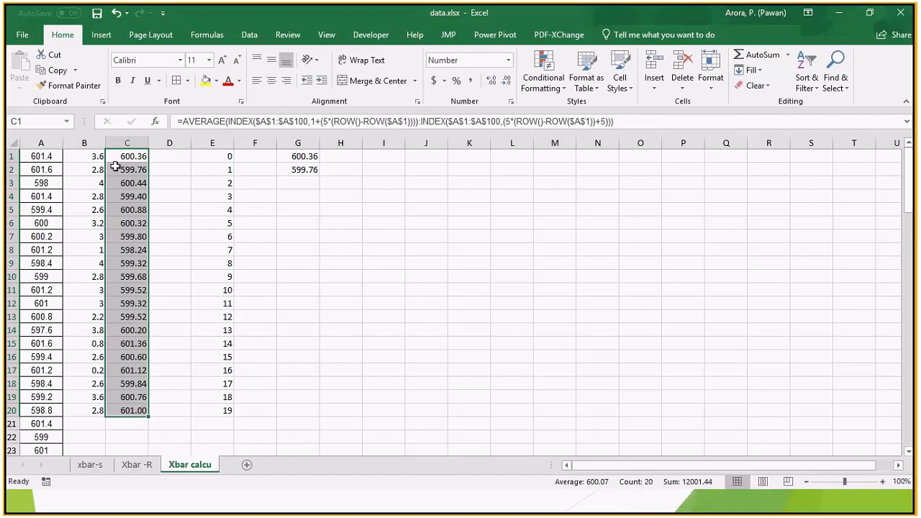
Step: Inspect the range formula in B1, and calculate the first subgroup's maximum in H1 with =MAX(A1:A5)
left_click(85, 155)
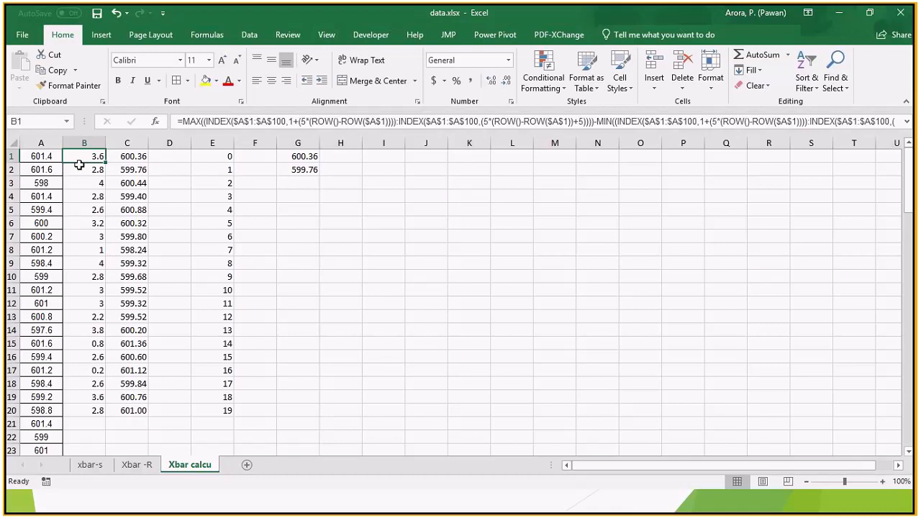
left_click_drag(38, 154, 39, 207)
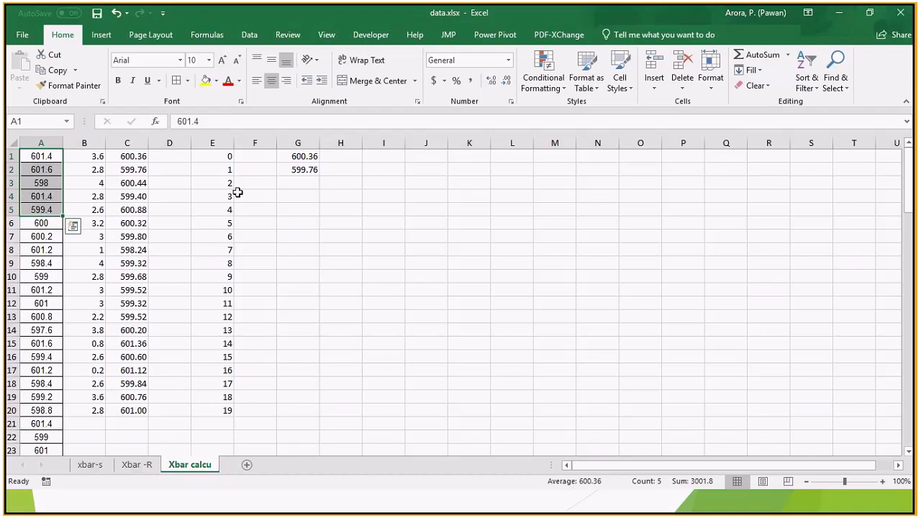
left_click(351, 154)
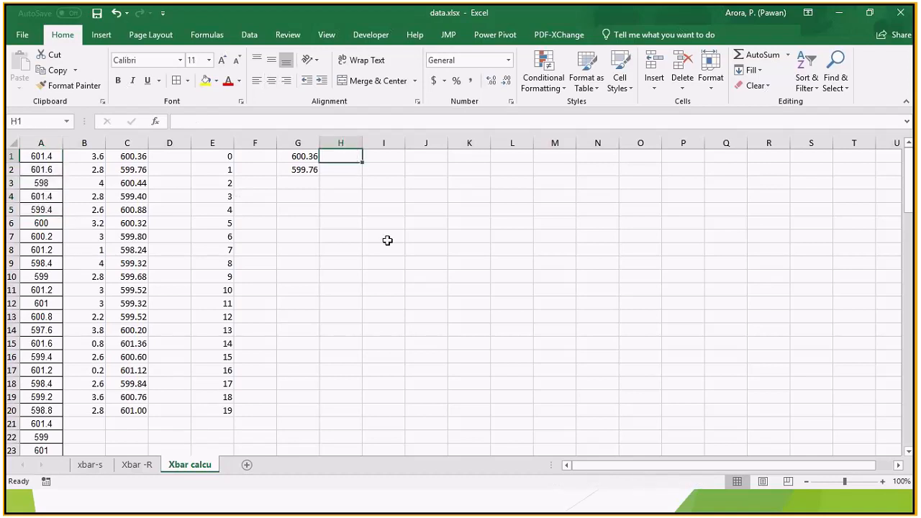
type("max")
key("BackSpace")
key("BackSpace")
key("BackSpace")
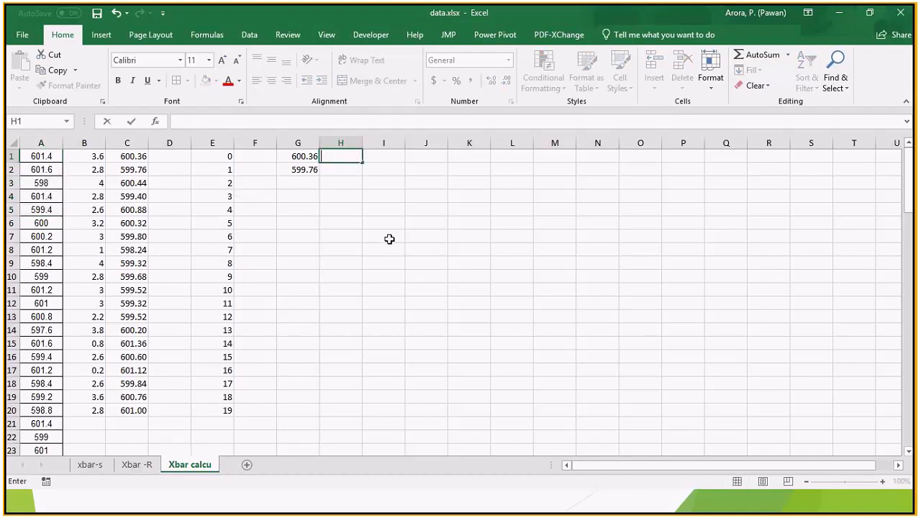
type("=max(")
key("Left")
key("Left")
key("Left")
key("Left")
key("Left")
key("Left")
key("Left")
key("shift+Down")
key("shift+Down")
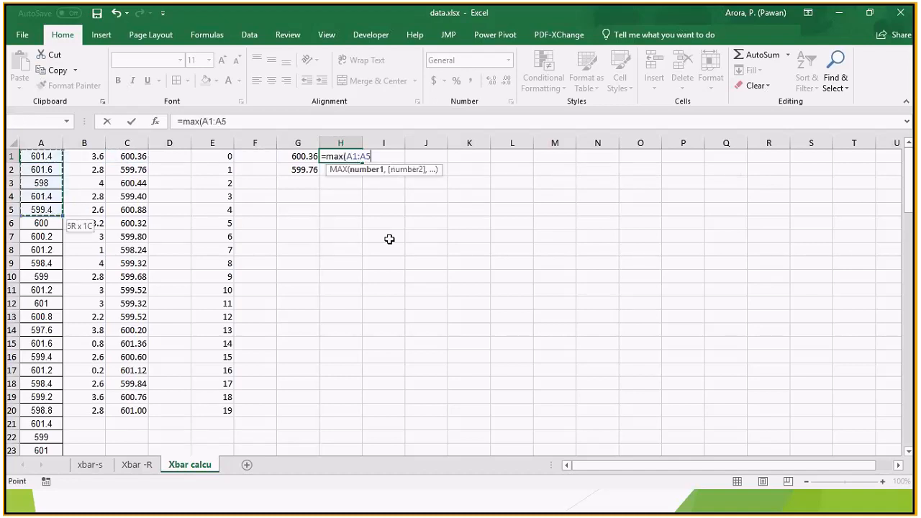
key("Return")
key("Up")
key("Right")
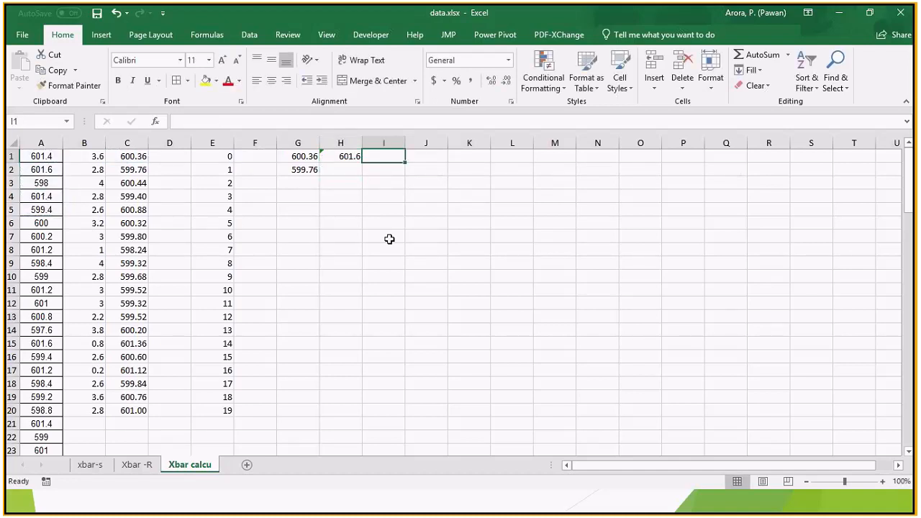
Step: Calculate the first subgroup's minimum in I1 with =MIN(A1:A5)
type("=min*")
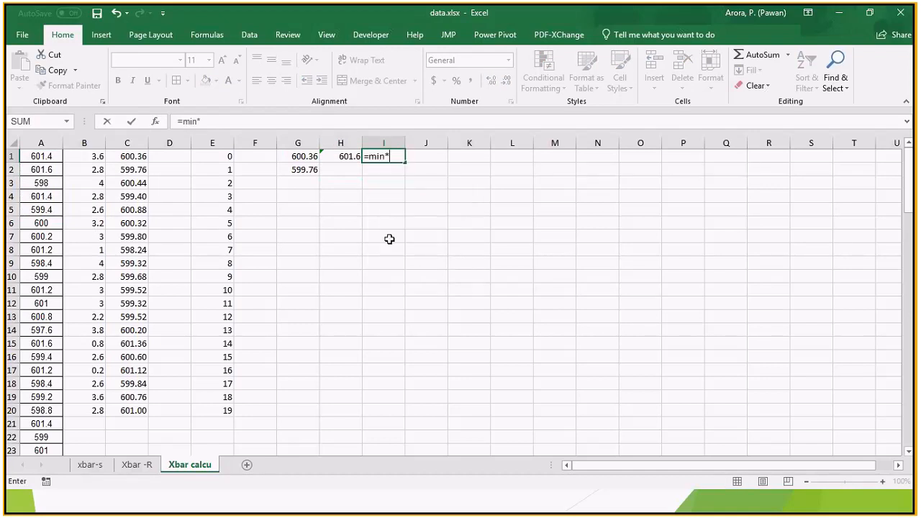
key("Left")
key("Left")
key("Left")
key("Left")
key("Left")
key("Left")
key("Left")
key("Left")
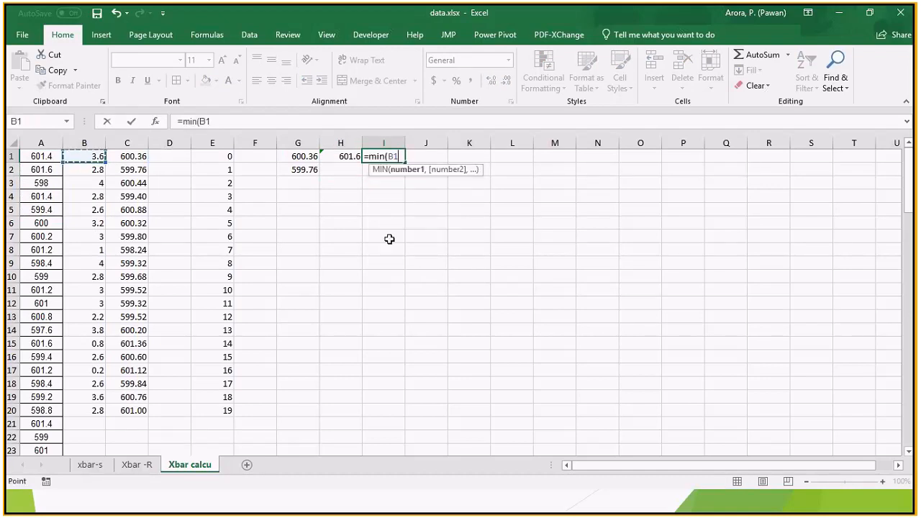
key("shift+Down")
key("shift+Down")
key("shift+Down")
key("shift+Down")
type(")")
key("Return")
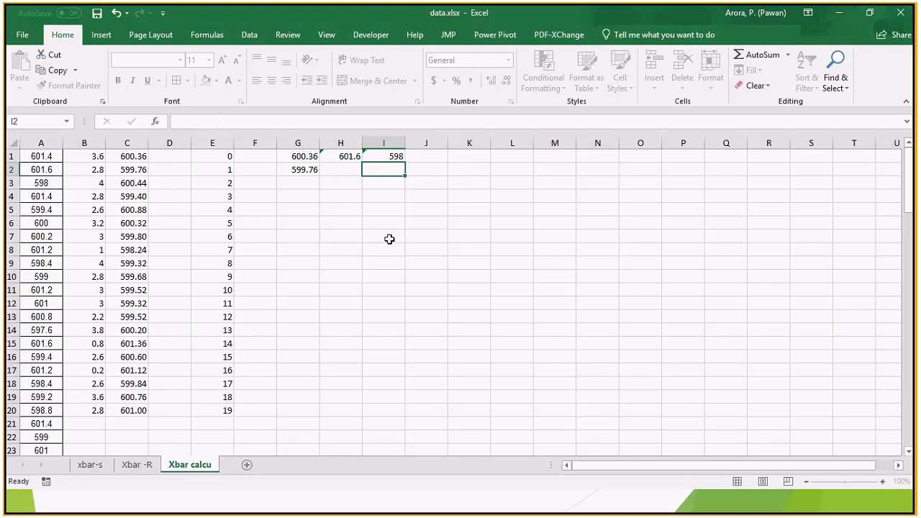
Step: Calculate the first subgroup's range in H2 with =H1-I1
key("Left")
type("=")
key("Up")
type("-")
key("Up")
key("Right")
key("Return")
key("Up")
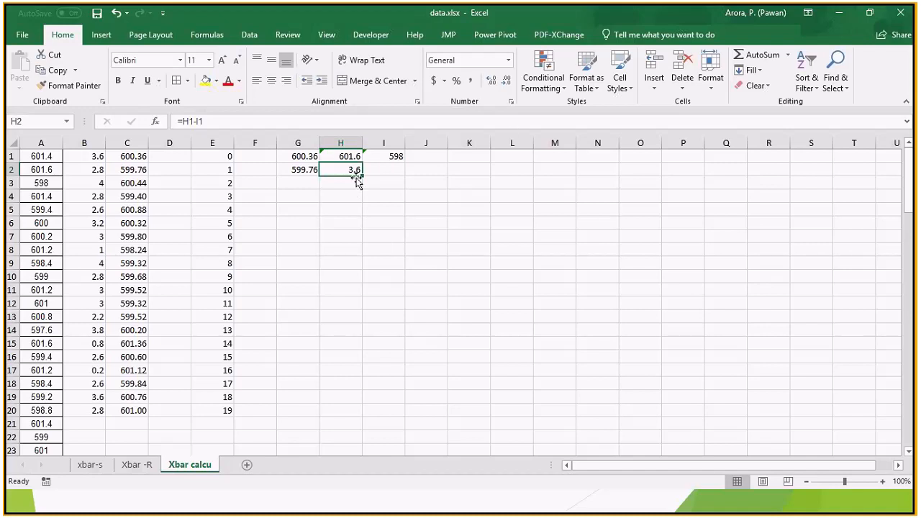
Step: Check the range formula in B1, and review the Xbar within column on the Xbar -R sheet
left_click(87, 157)
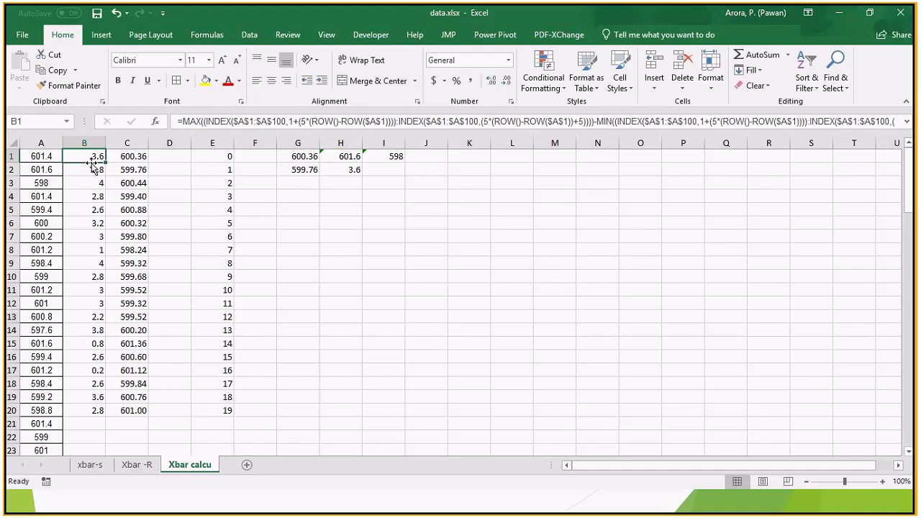
left_click(137, 465)
key("ctrl+shift+Down")
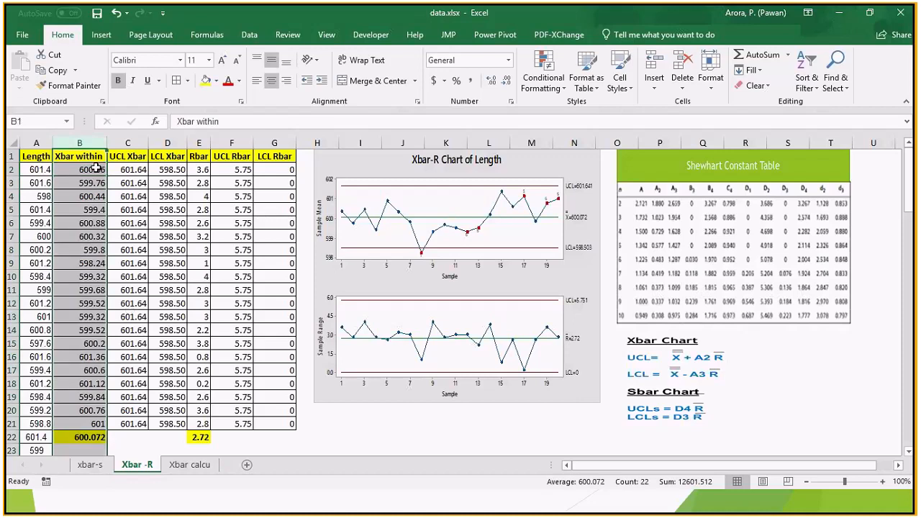
Step: Review the Rbar column, the average range formula in E22, and the subgroup averages in B2, B3 and B5
left_click(196, 138)
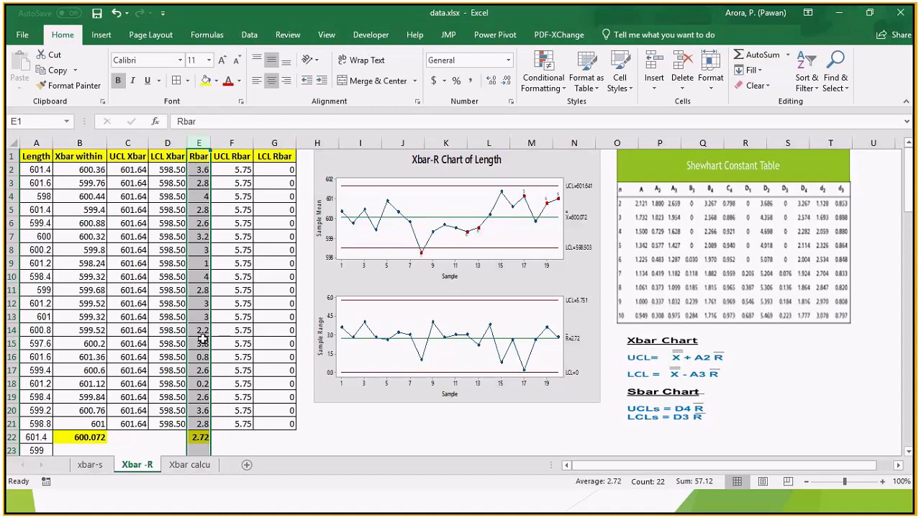
left_click(202, 446)
left_click(198, 436)
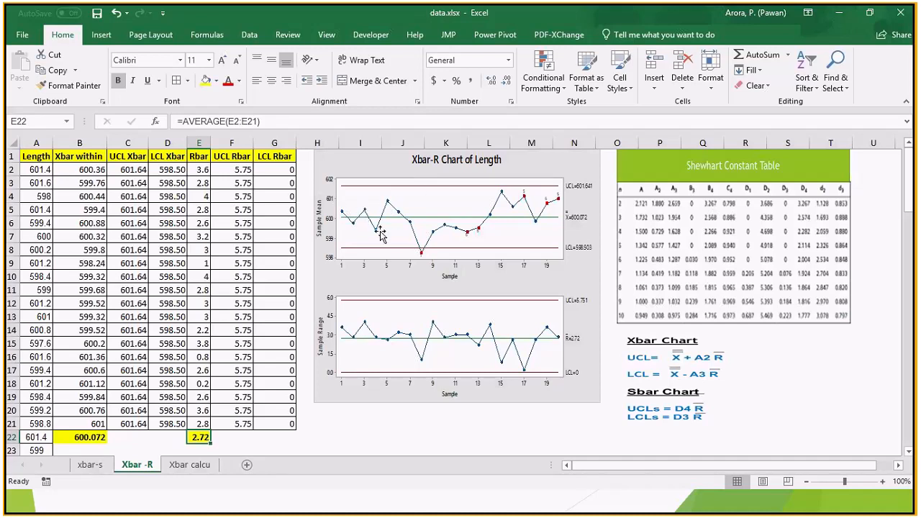
left_click(105, 169)
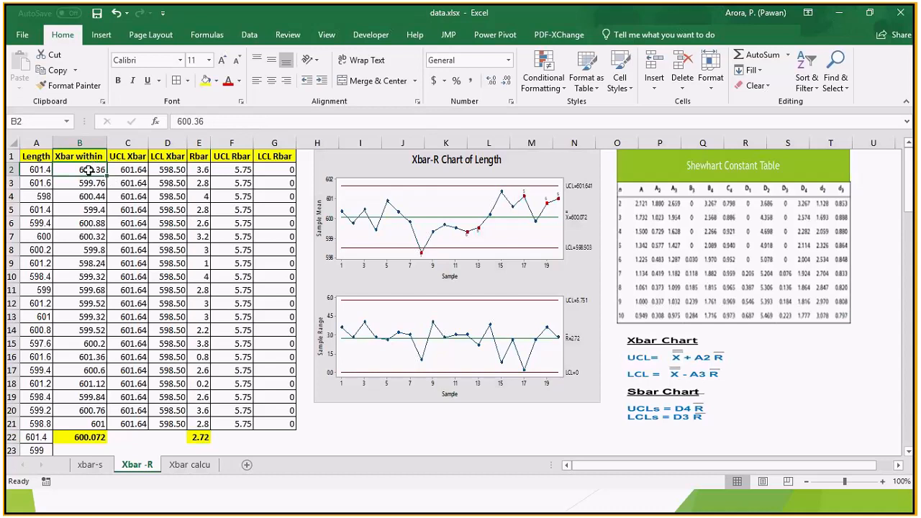
left_click(93, 182)
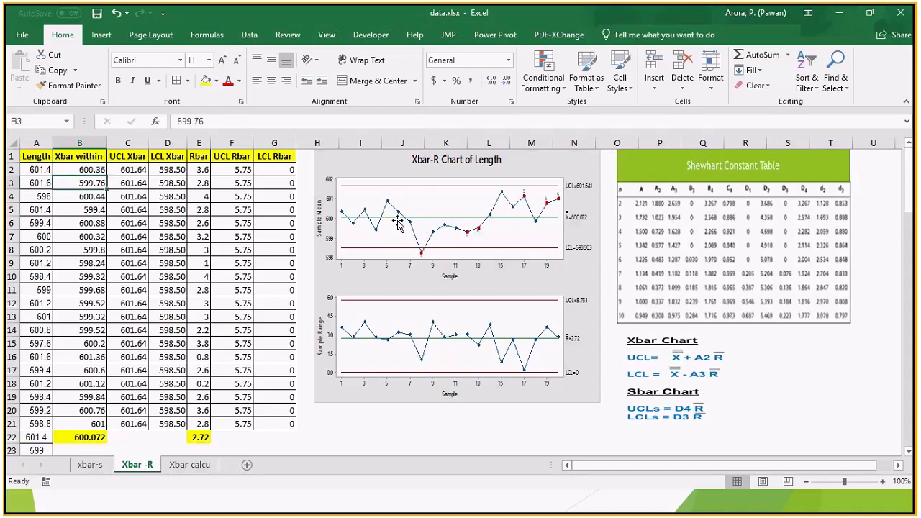
left_click(94, 210)
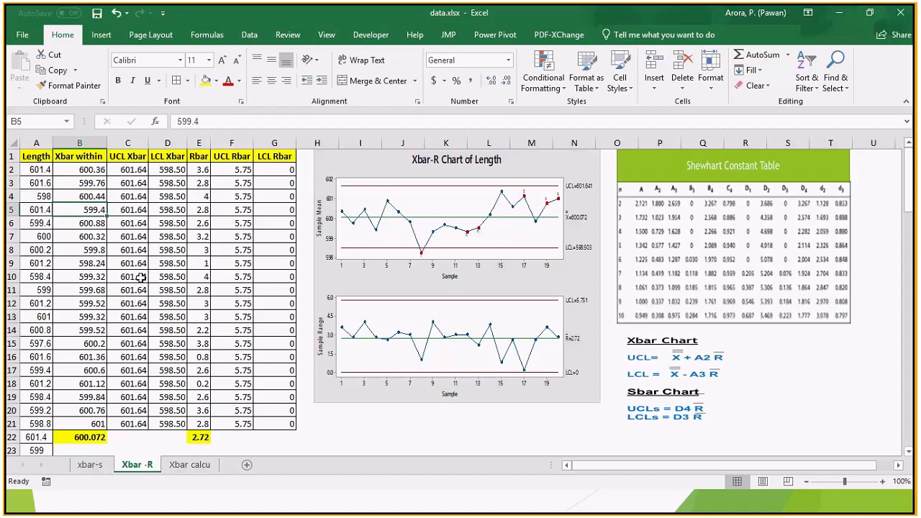
Step: Examine the LCL Xbar column, the grand mean formula in B22, and the average of ranges E2:E21 in E22
left_click(171, 142)
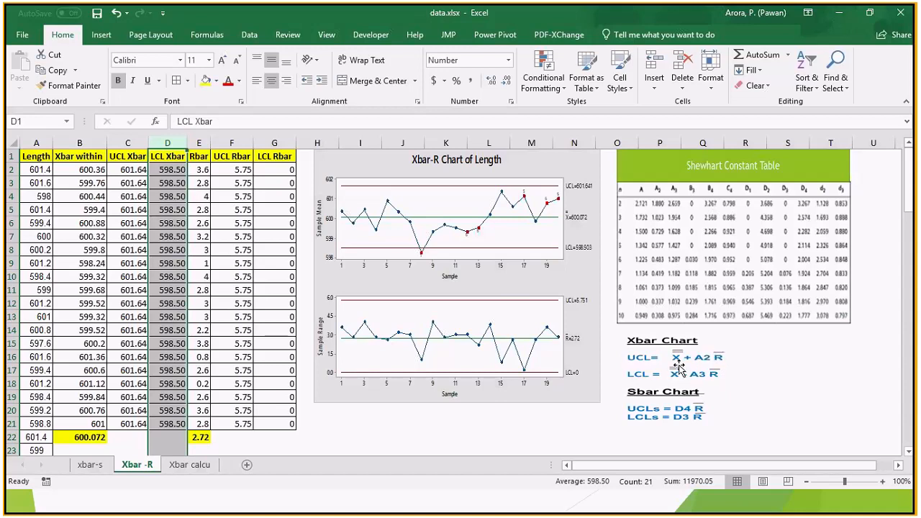
left_click(109, 450)
left_click(80, 442)
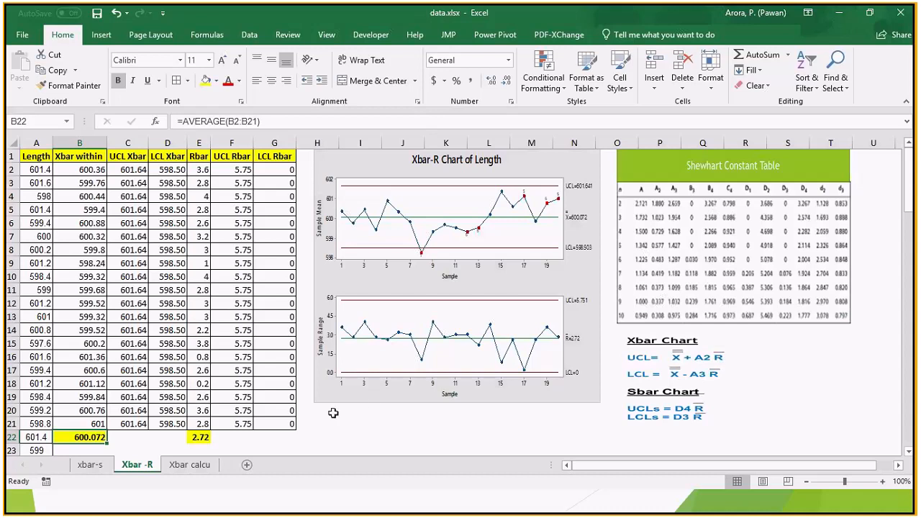
left_click(199, 437)
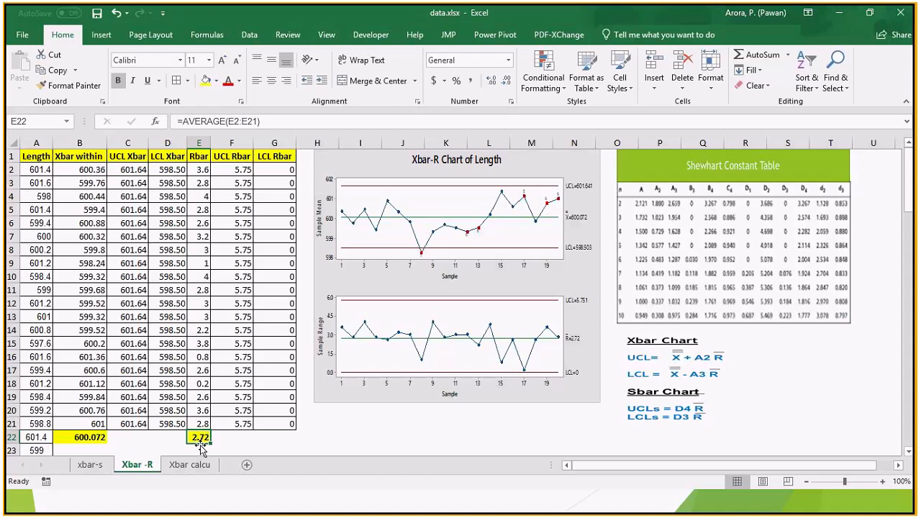
left_click(198, 172)
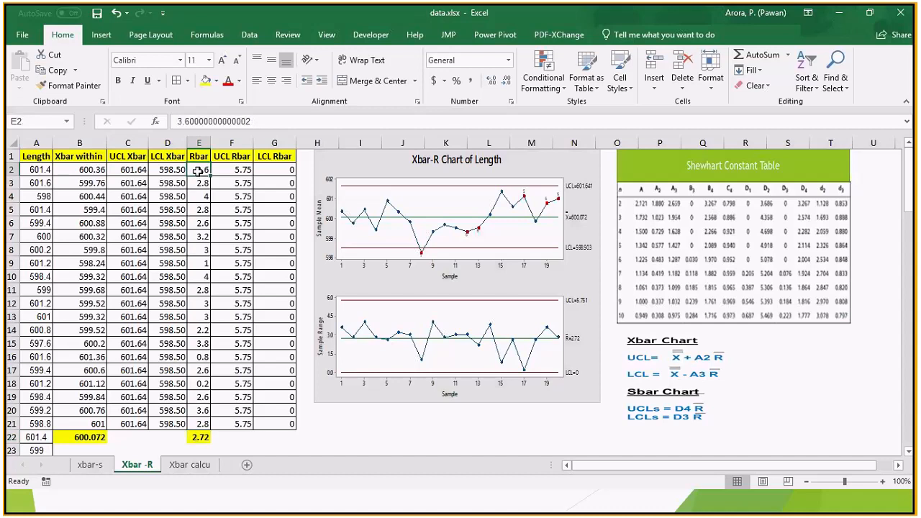
left_click_drag(198, 171, 199, 424)
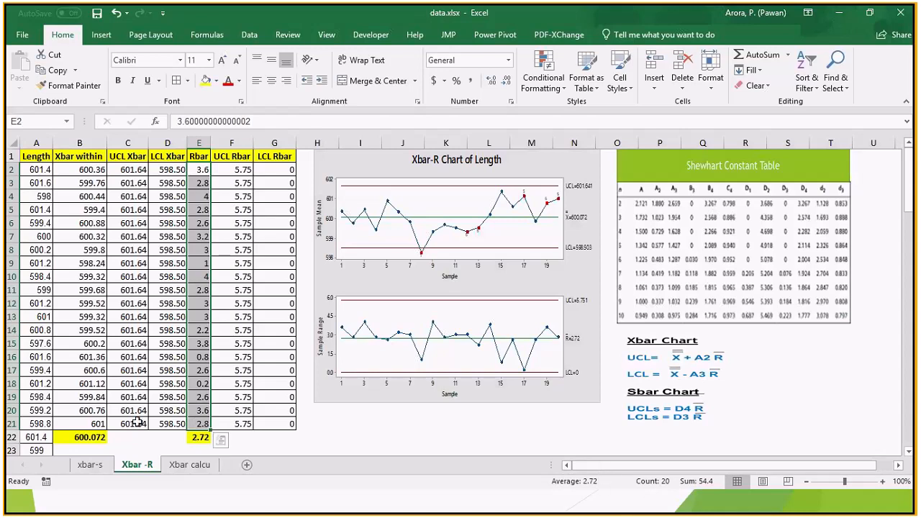
left_click(199, 437)
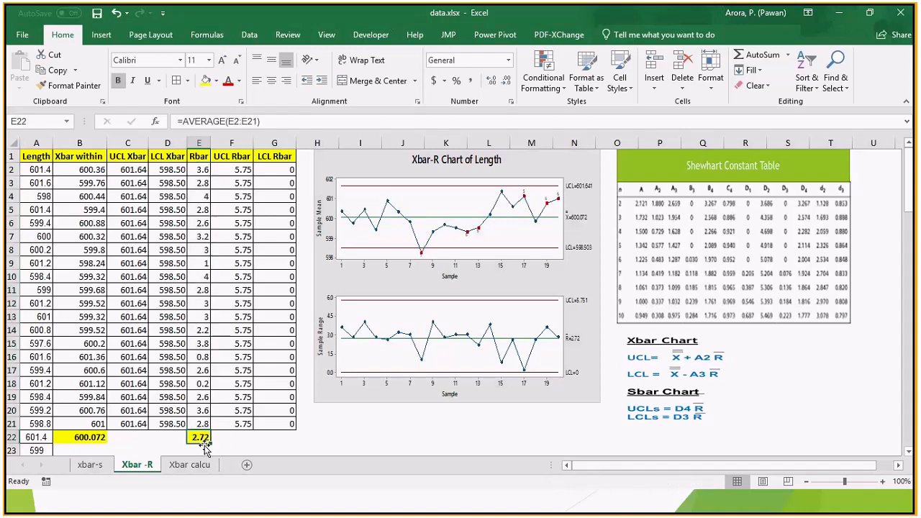
Step: Inspect the control limit formulas for UCL Xbar in C2 and LCL Xbar in D2 with their cell references
left_click(128, 168)
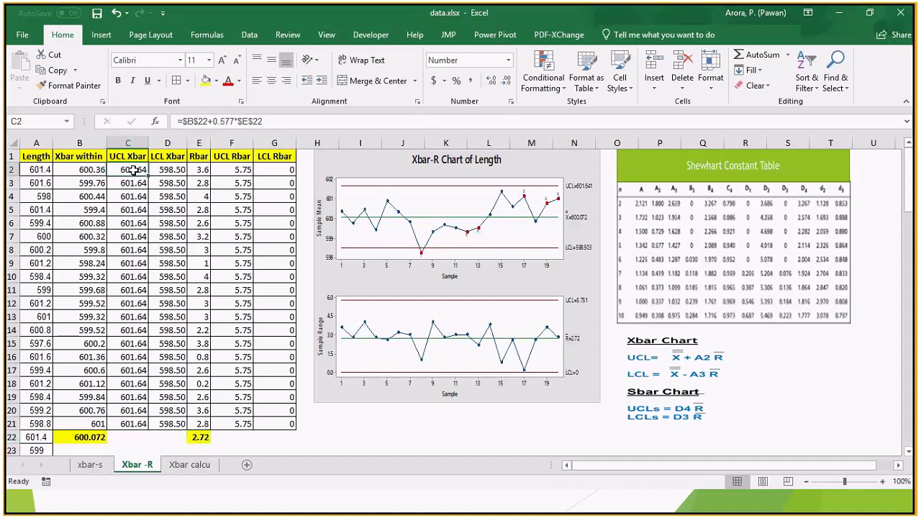
left_click(206, 124)
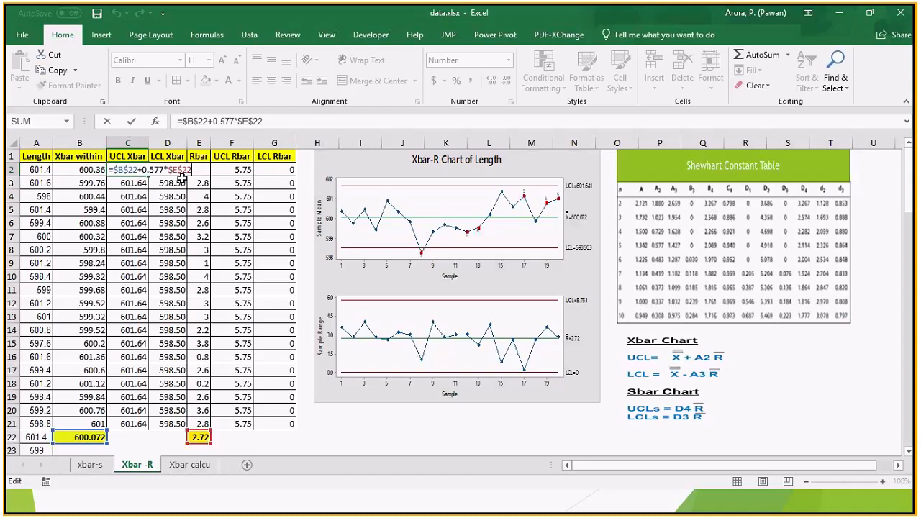
key("Return")
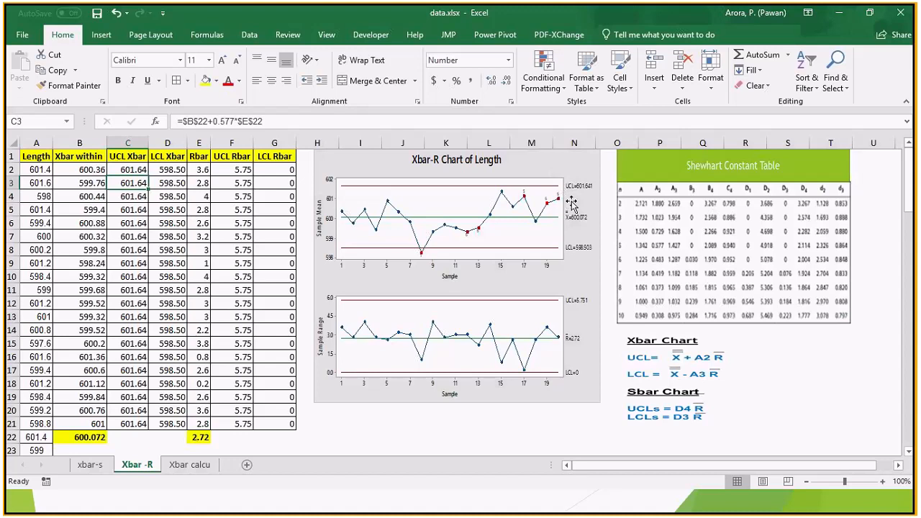
left_click(175, 171)
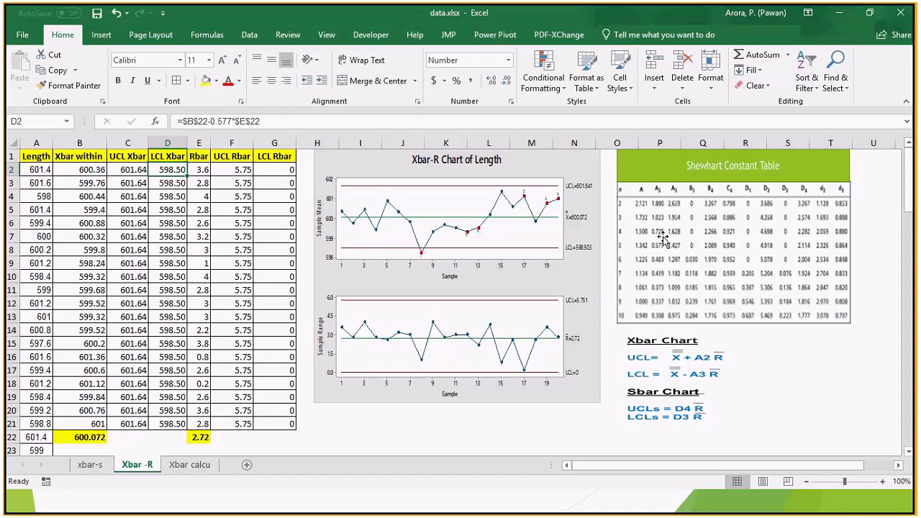
key("F2")
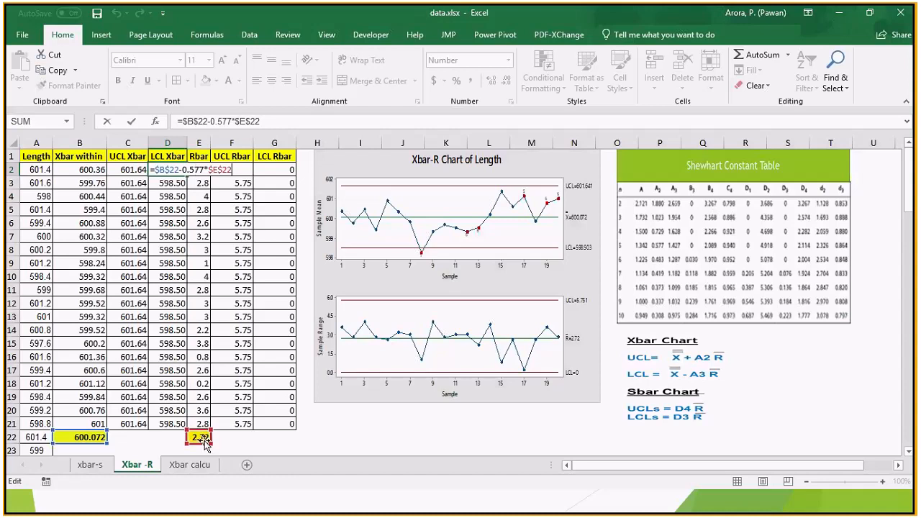
key("Return")
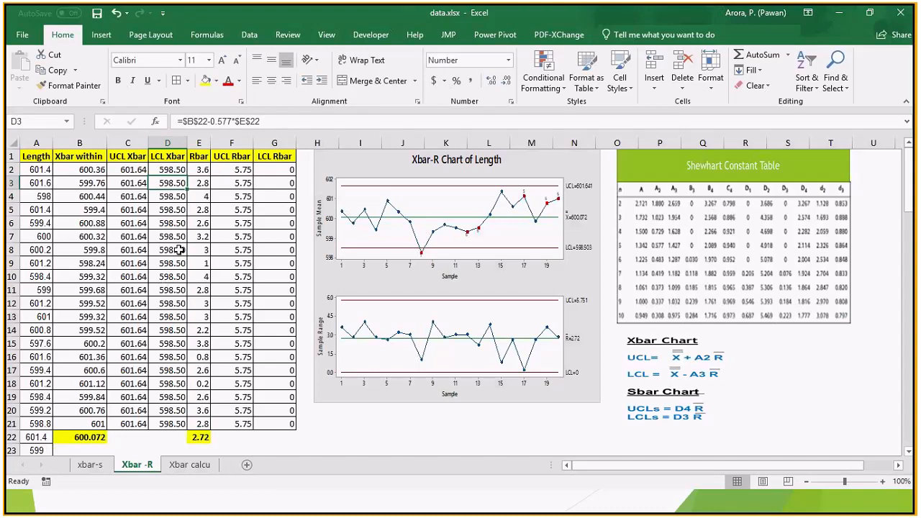
key("Up")
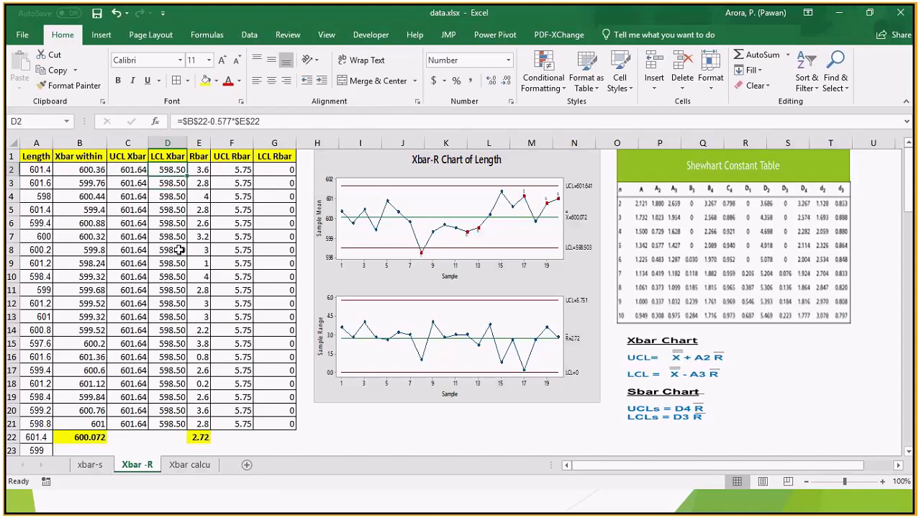
Step: Inspect the range chart limits: the UCL Rbar formula in F2 with its reference, and the LCL Rbar value in G2
key("Right")
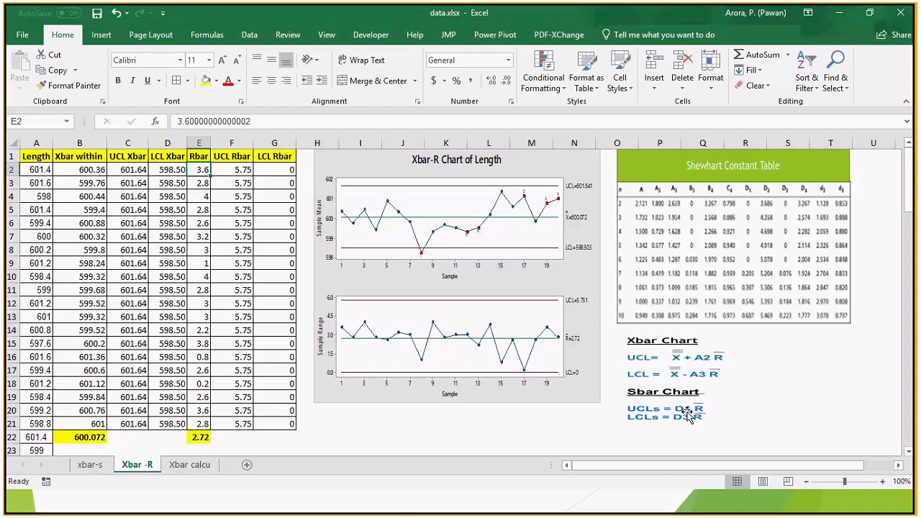
key("Right")
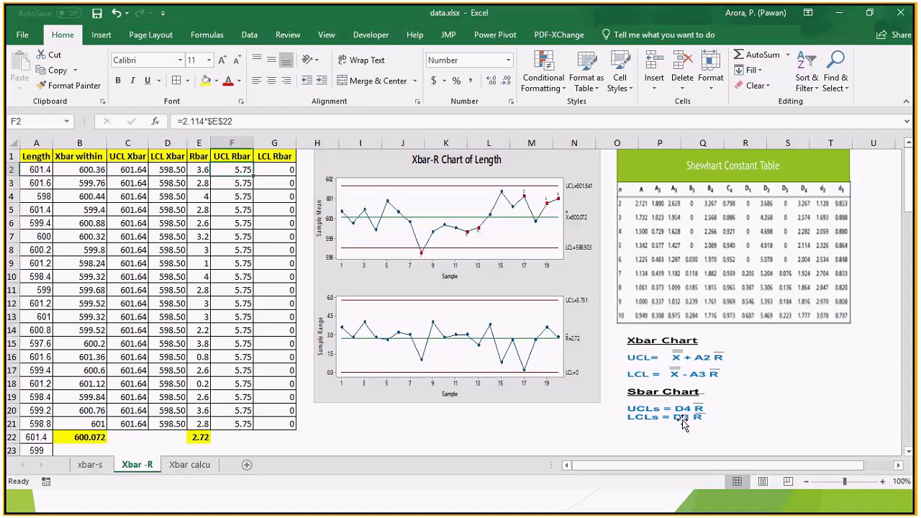
key("Up")
key("Down")
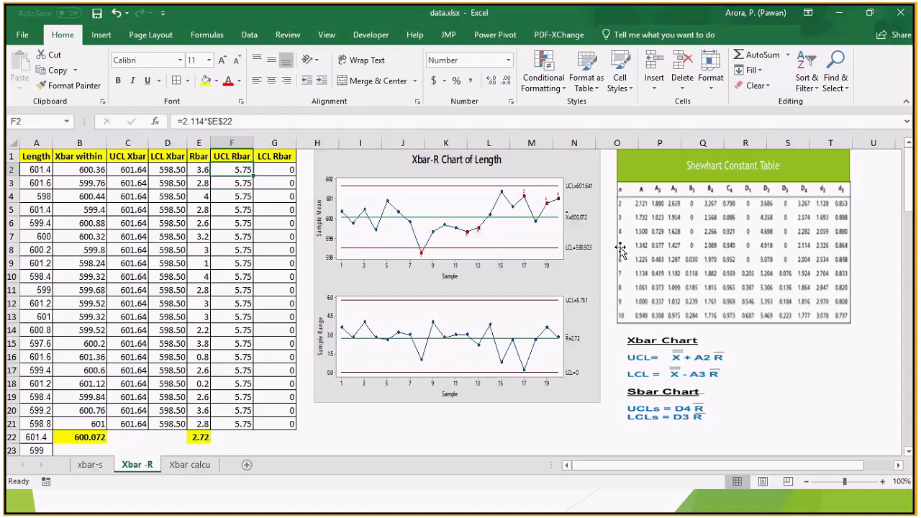
left_click(240, 122)
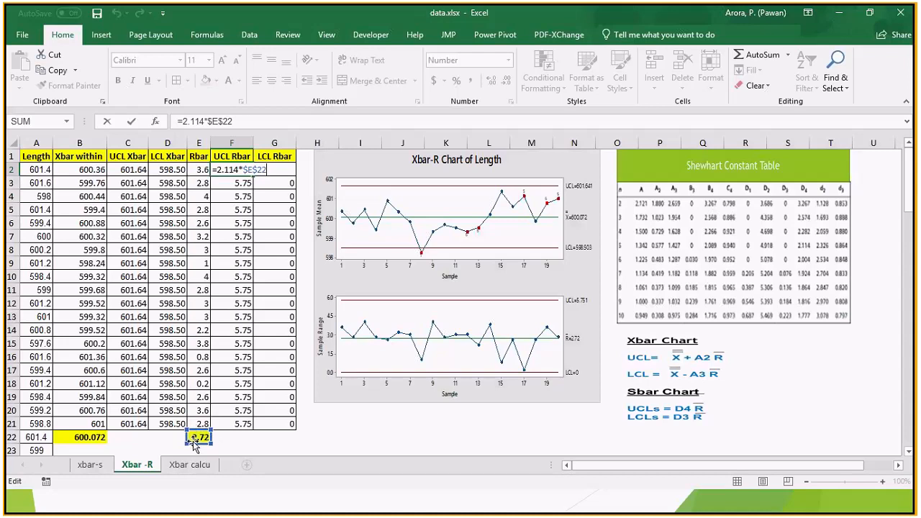
key("Return")
key("Up")
key("Up")
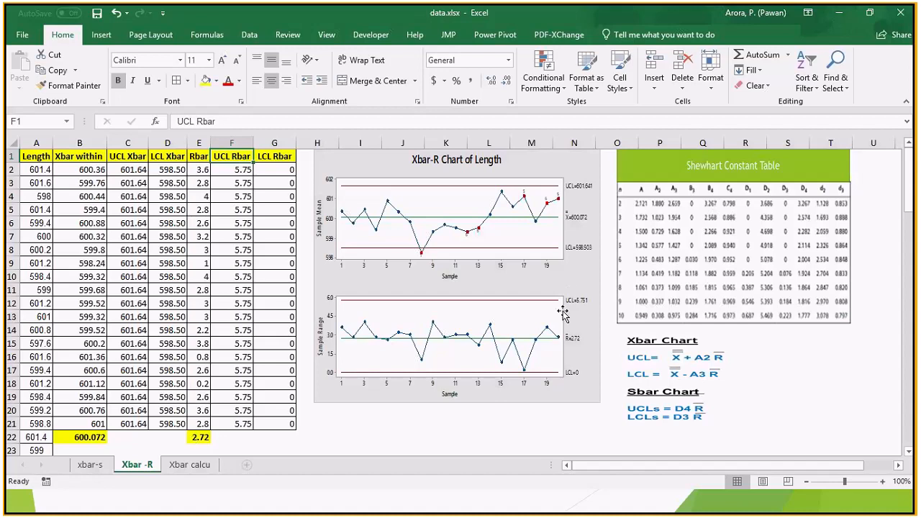
key("Down")
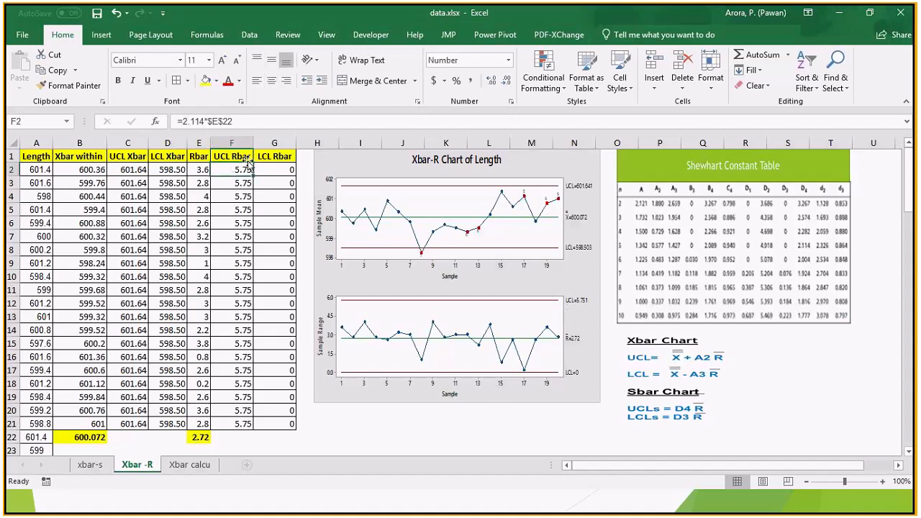
left_click(280, 170)
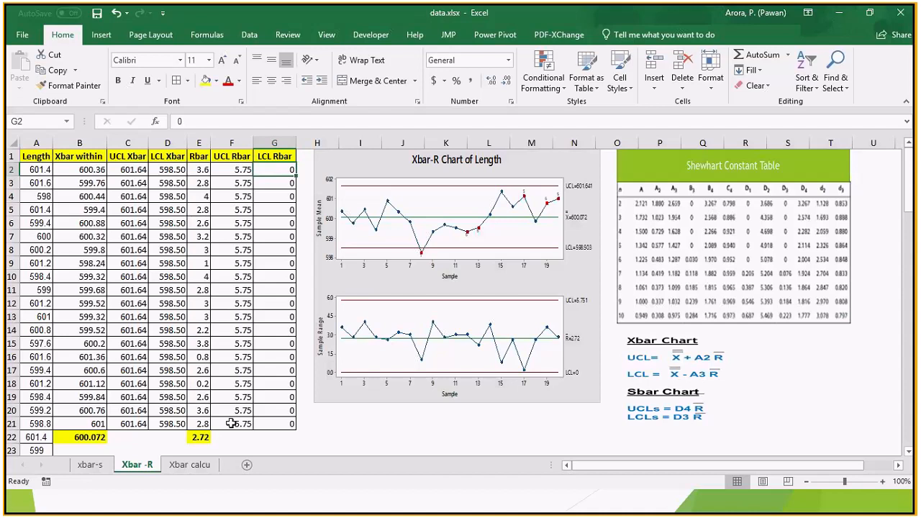
Step: Copy the whole Length column, including its header in A1, from the Xbar -R sheet
key("alt+Tab")
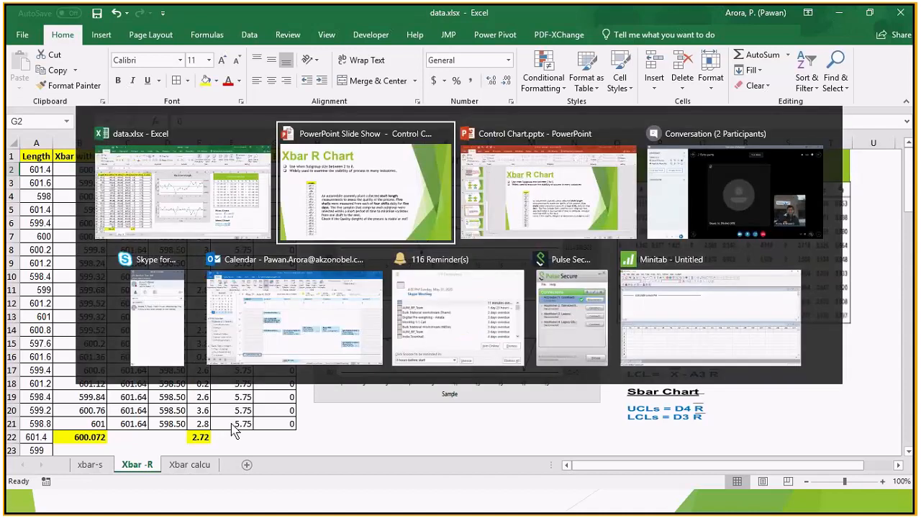
key("alt+shift+Tab")
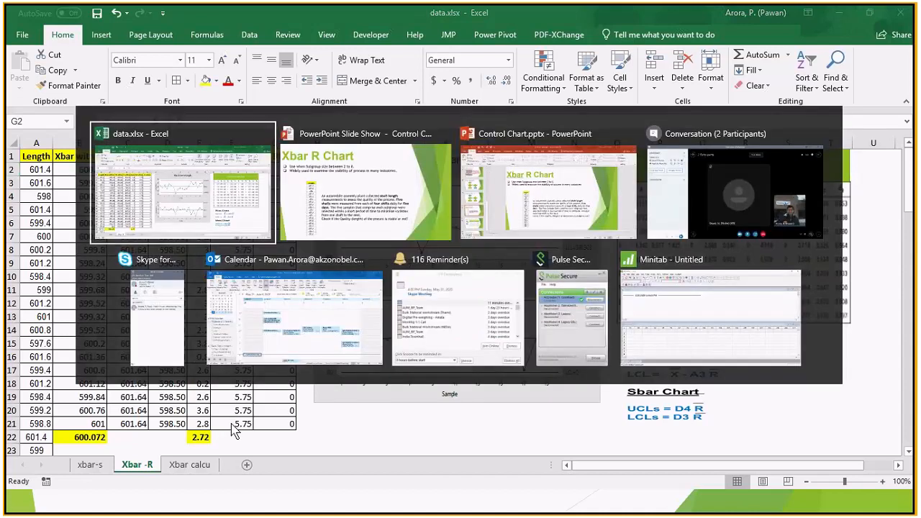
key("Left")
key("Left")
key("Left")
key("Left")
key("Left")
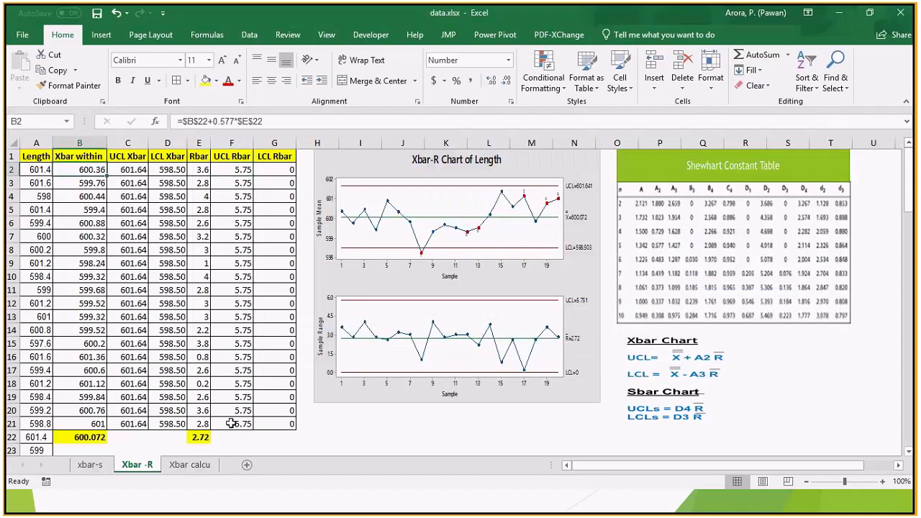
key("Up")
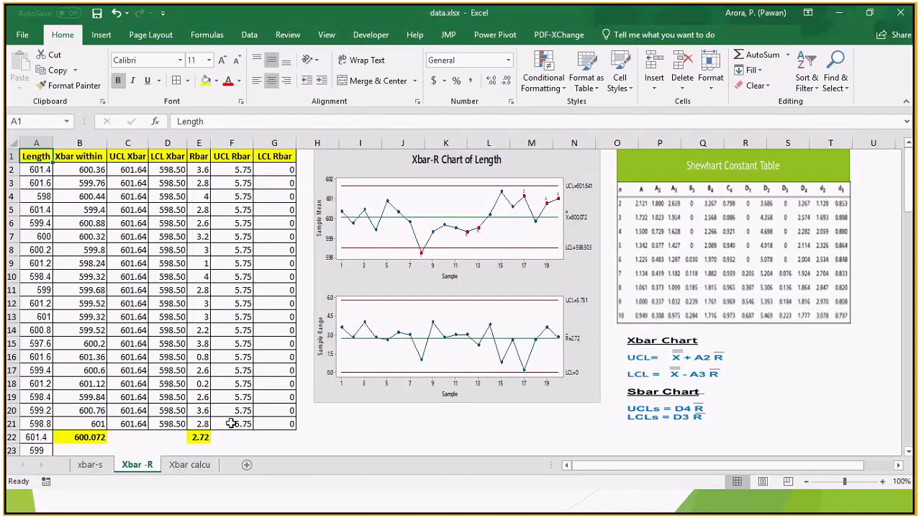
key("ctrl+shift+Down")
key("ctrl+c")
Step: Switch to Minitab and paste the Length data with its header into column C1 of Worksheet 1
key("alt+Tab")
key("alt+Tab")
key("alt+Tab")
key("alt+Tab")
key("alt+Tab")
key("alt+Tab")
key("alt+Tab")
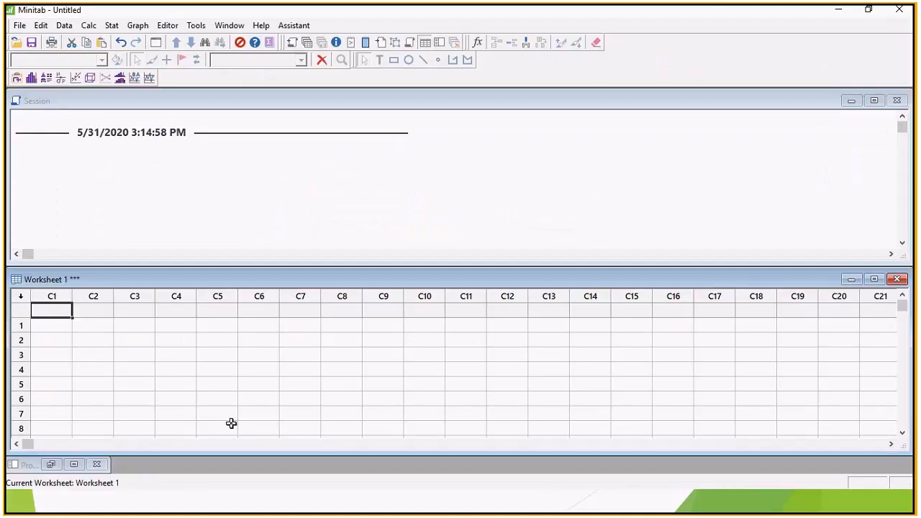
key("ctrl+v")
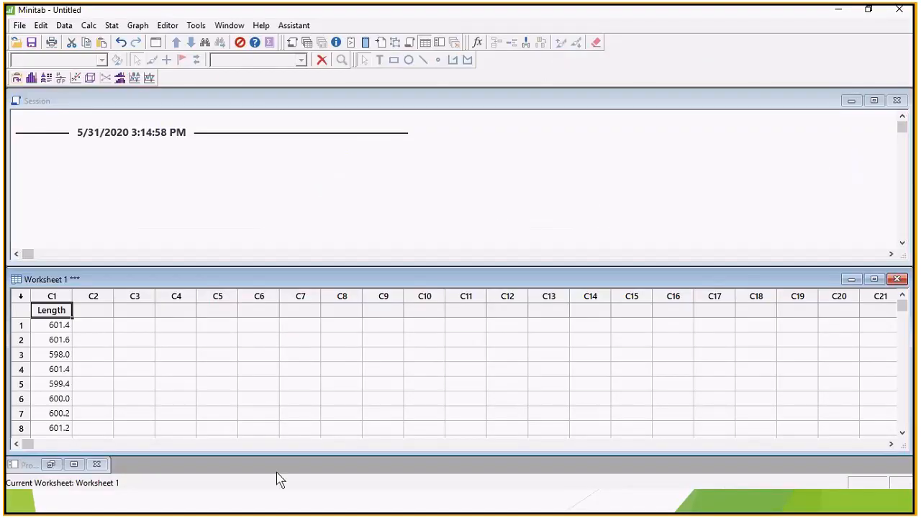
Step: Set up an Xbar-R variables chart for subgroups from the single Length column with a subgroup size of 5
left_click(115, 26)
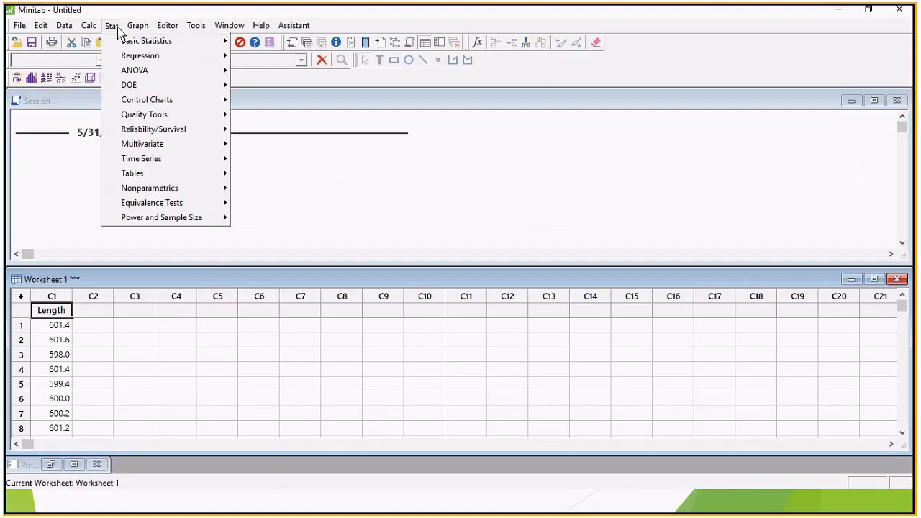
mouse_move(175, 106)
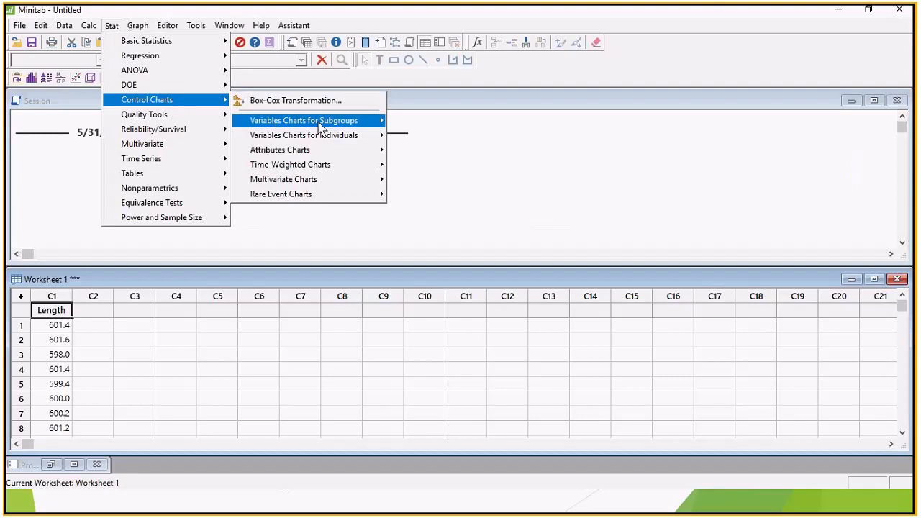
mouse_move(321, 127)
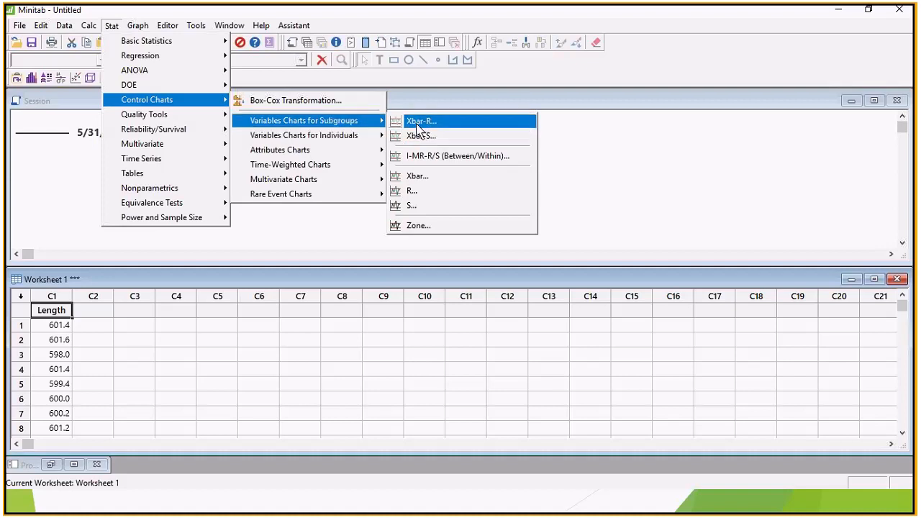
left_click(441, 126)
left_click(474, 187)
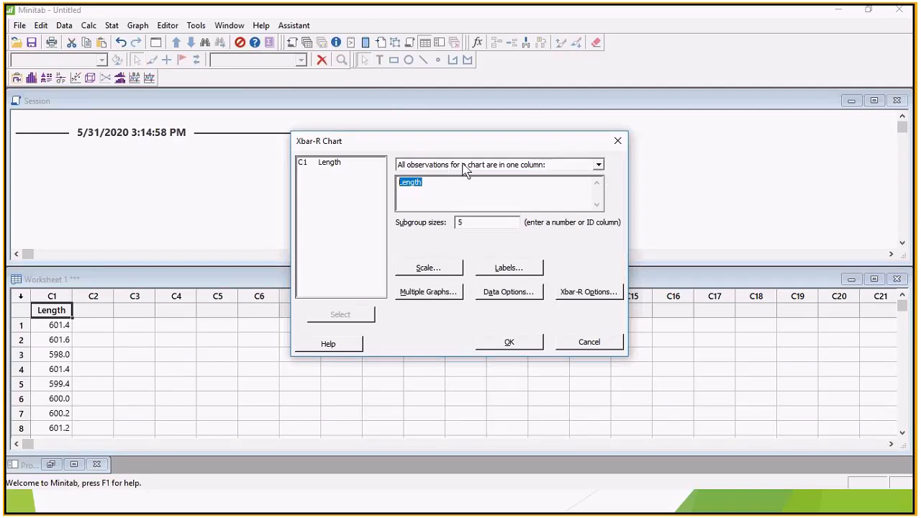
double_click(303, 164)
left_click(481, 225)
type("5")
Step: Set the Xbar-R chart options to perform all tests for special causes
left_click(581, 303)
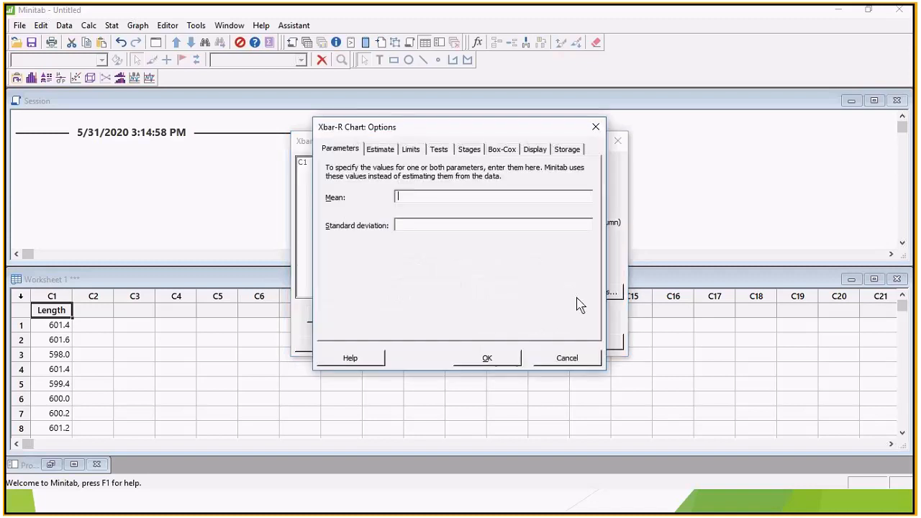
left_click(440, 152)
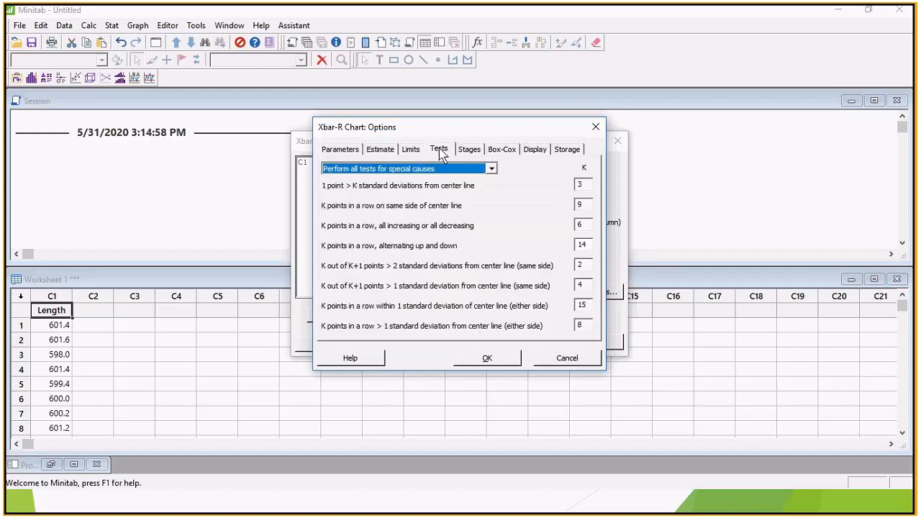
left_click(492, 170)
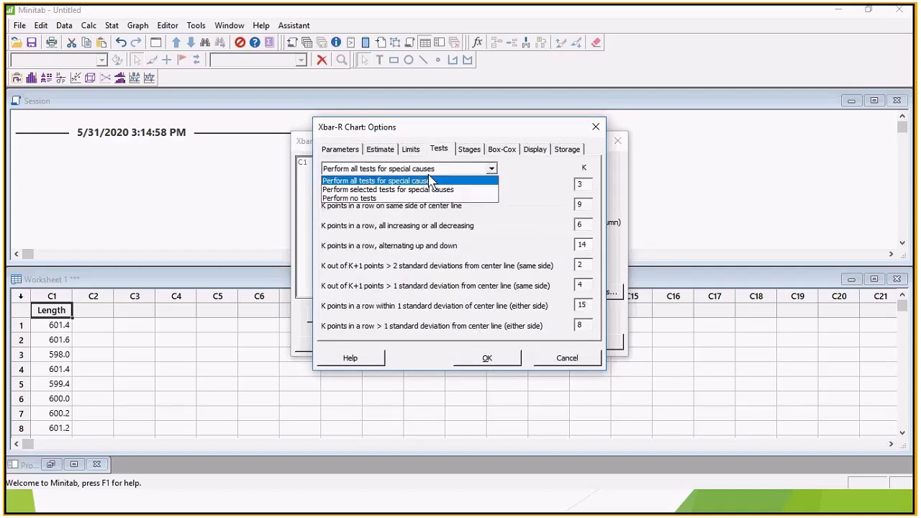
left_click(382, 182)
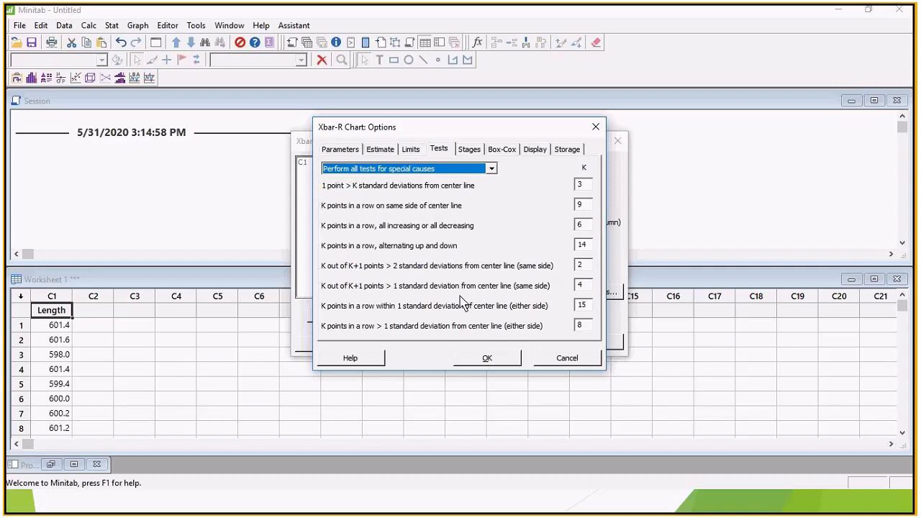
Step: Add the means to the stored values, keeping the plotted points and control limit values stored, and generate the Xbar-R chart
left_click(573, 152)
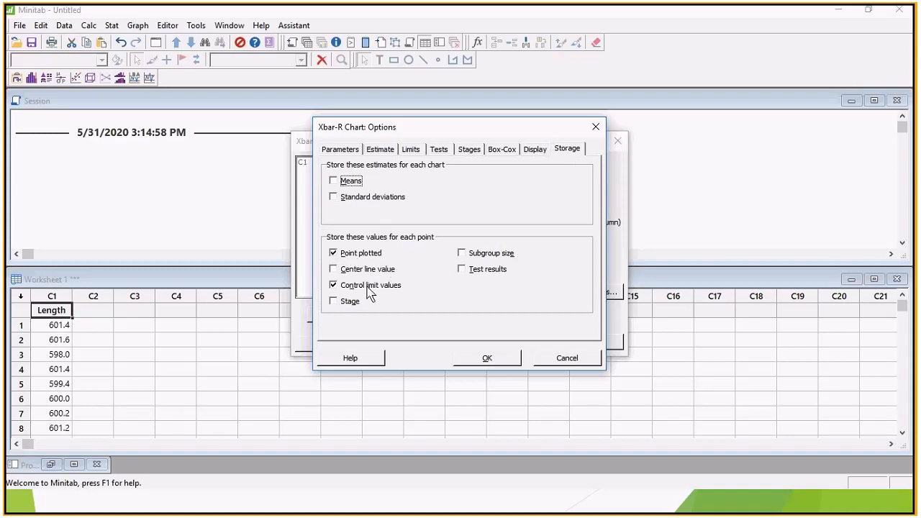
left_click(333, 180)
left_click(496, 359)
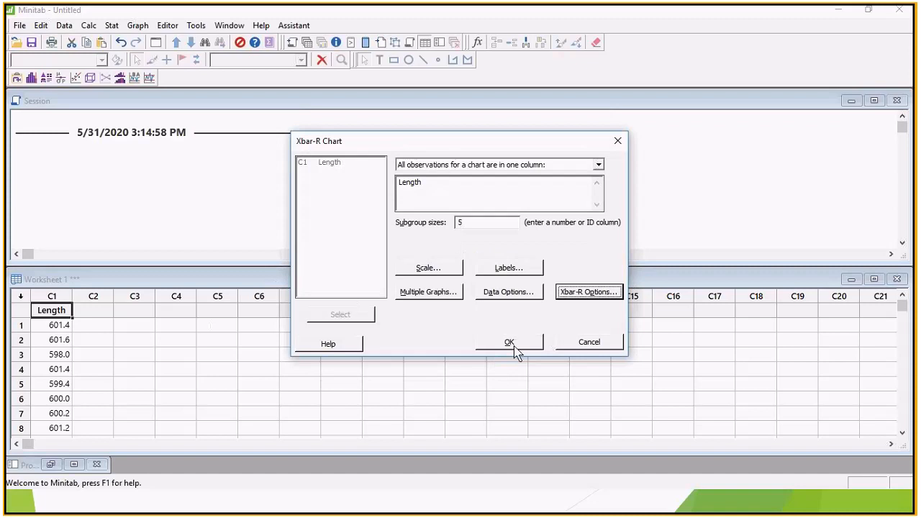
left_click(514, 347)
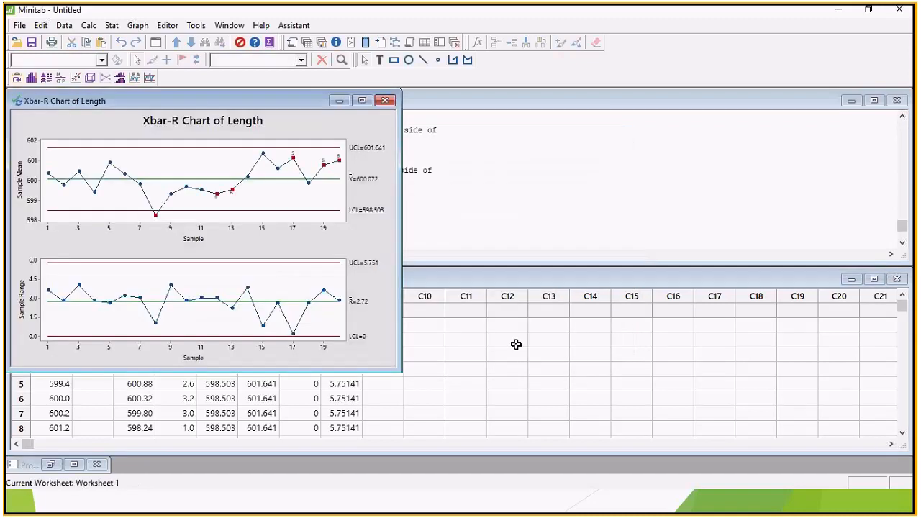
Step: Minimize the chart, enlarge Worksheet 1 to full size and inspect the overall average stored in the MEAN column
left_click(339, 101)
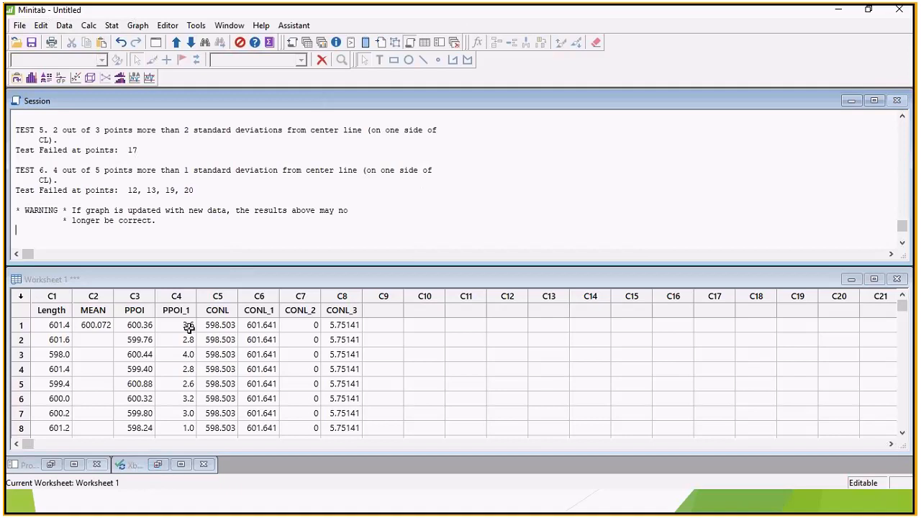
left_click(874, 279)
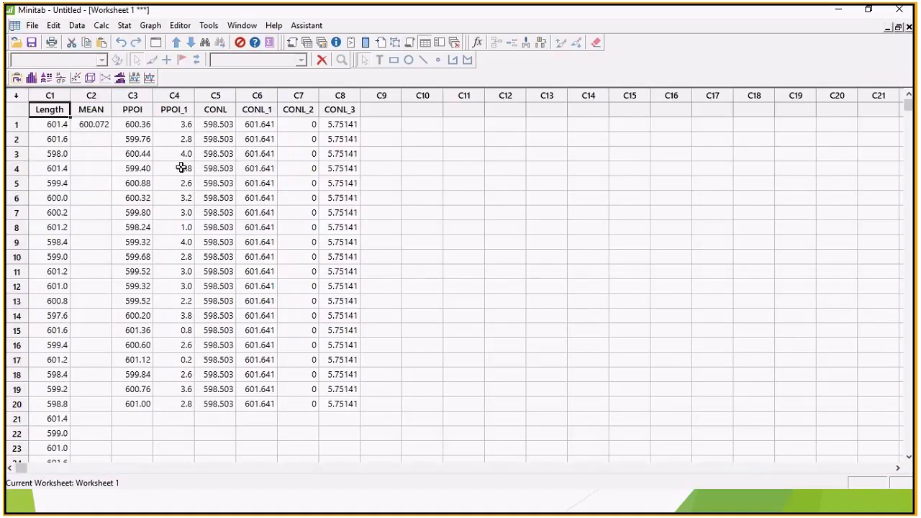
left_click(97, 124)
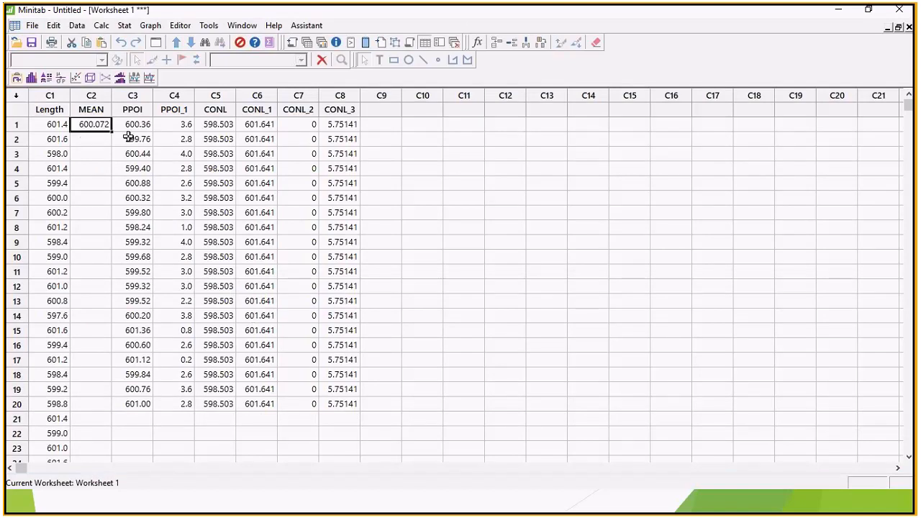
Step: Examine the subgroup averages stored in the PPOI column (C3)
left_click(133, 95)
left_click(139, 127)
key("shift+Down")
key("shift+Down")
key("shift+Down")
key("shift+Down")
key("shift+Down")
key("shift+Down")
key("shift+Down")
key("shift+Down")
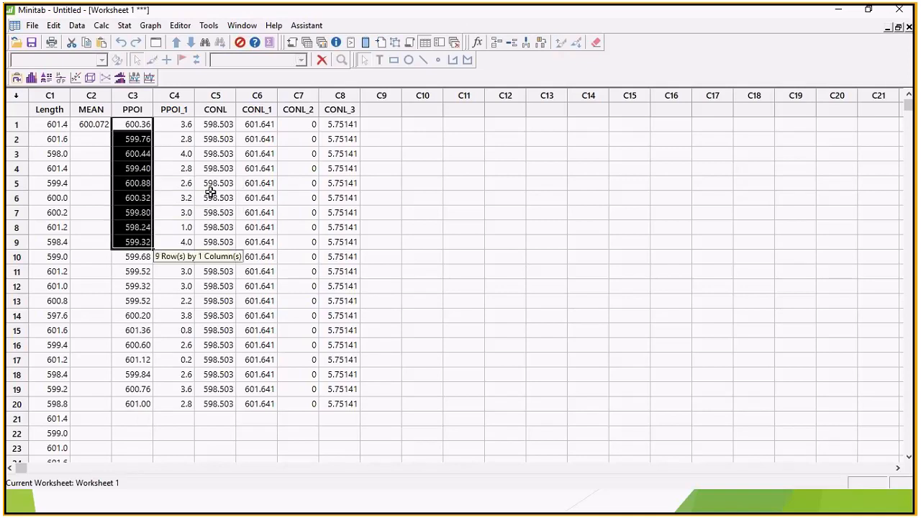
key("Up")
key("Down")
key("shift+Down")
key("shift+Down")
key("Up")
key("Down")
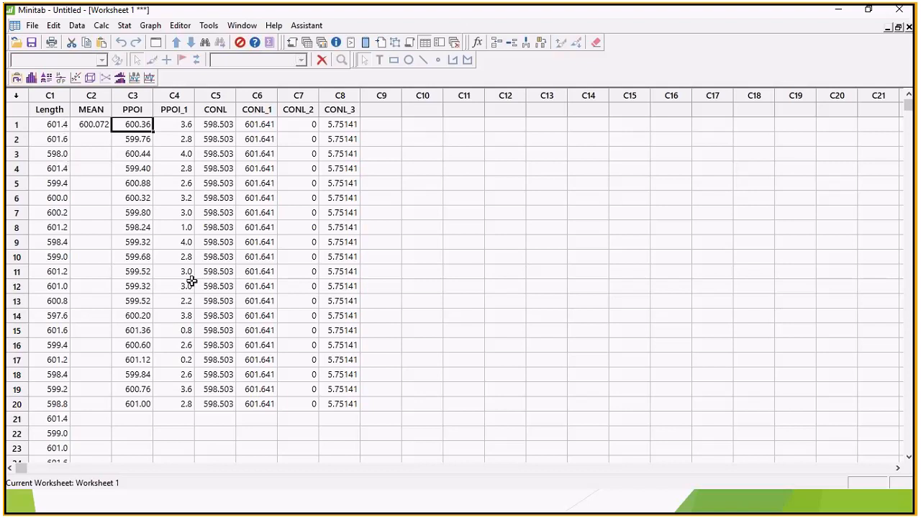
key("Page_Down")
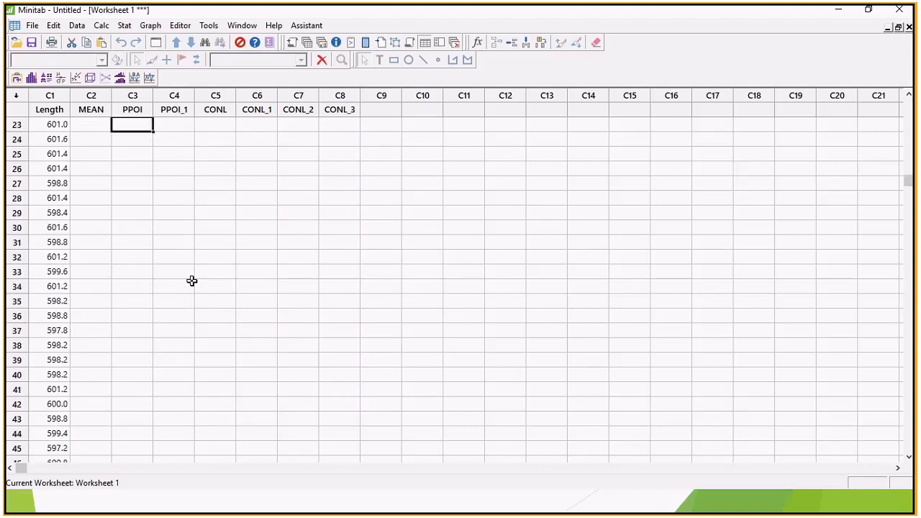
key("Up")
key("Up")
key("Up")
key("Up")
key("Up")
key("Up")
key("Up")
key("Up")
key("Up")
key("Up")
key("Up")
key("Up")
key("Up")
key("Up")
key("Up")
key("Up")
key("Up")
key("Up")
key("Up")
key("Up")
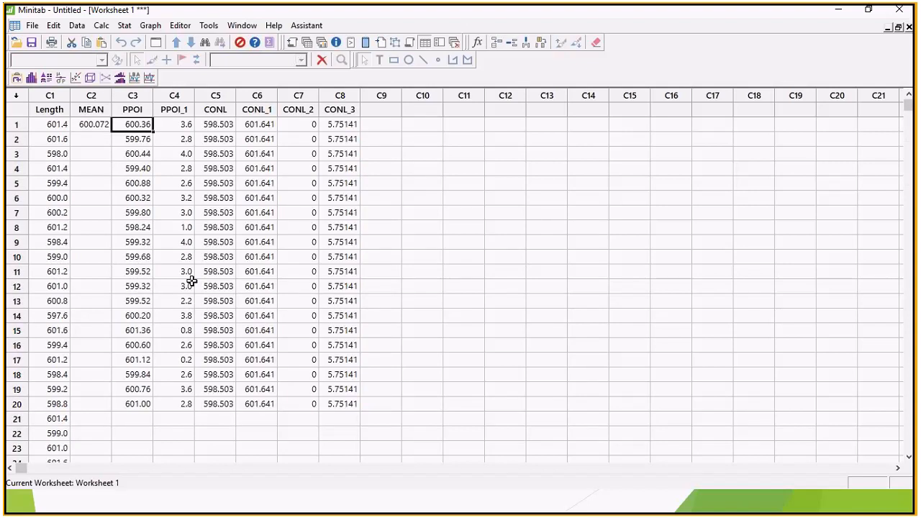
Step: Copy the subgroup averages in rows 1 to 20 of the PPOI column
key("shift+Down")
key("shift+Down")
key("shift+Down")
key("shift+Down")
key("shift+Down")
key("shift+Down")
key("shift+Down")
key("shift+Down")
key("shift+Down")
key("shift+Down")
key("shift+Down")
key("shift+Down")
key("shift+Down")
key("shift+Down")
key("shift+Down")
key("shift+Down")
key("shift+Down")
key("shift+Down")
key("shift+Down")
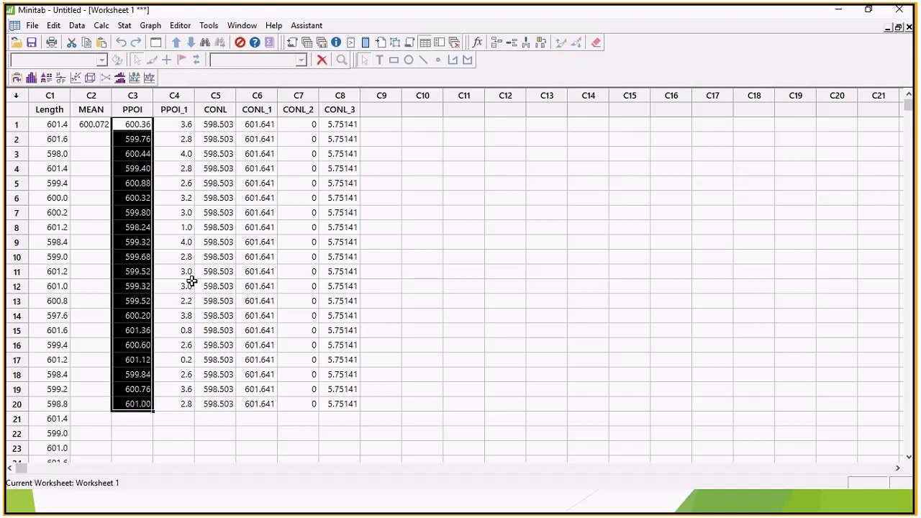
Step: Switch to data.xlsx in Excel, narrow the Xbar-R chart picture to free column H, and paste the averages starting at H2
key("alt+Tab")
key("alt+Tab")
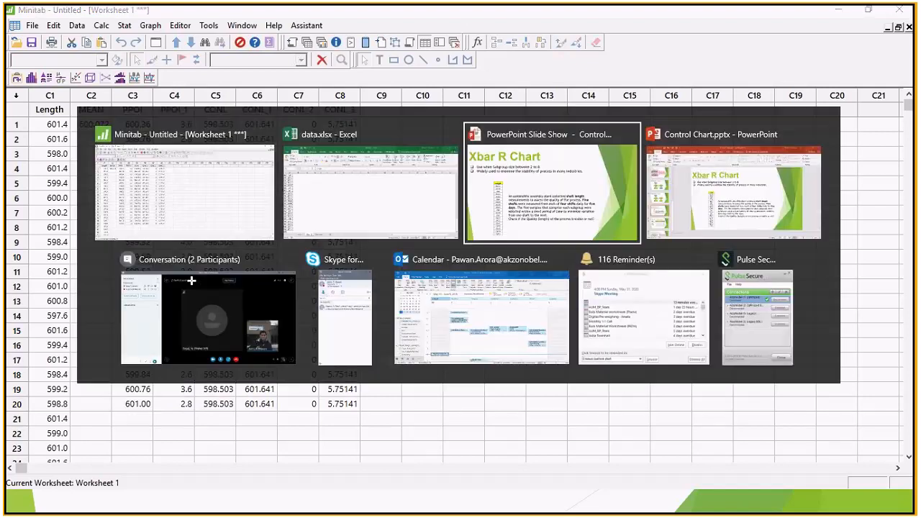
key("alt+shift+Tab")
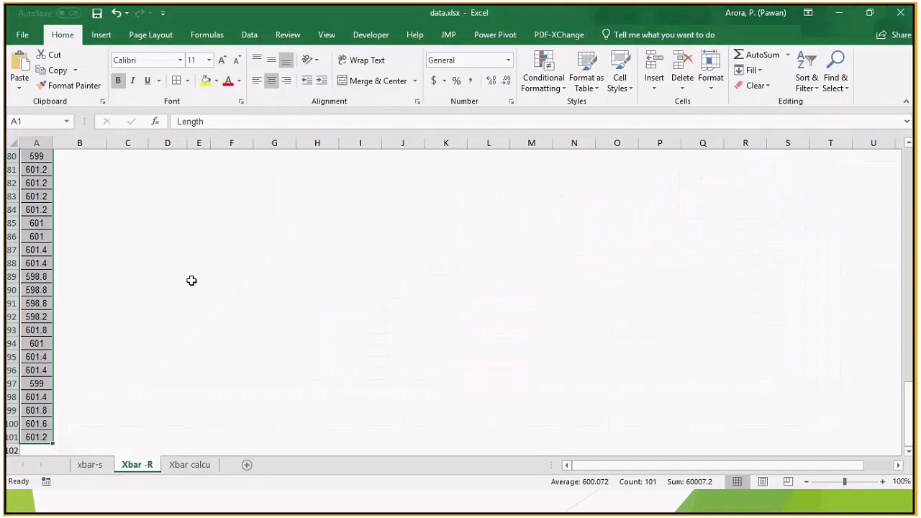
key("ctrl+Home")
left_click(381, 257)
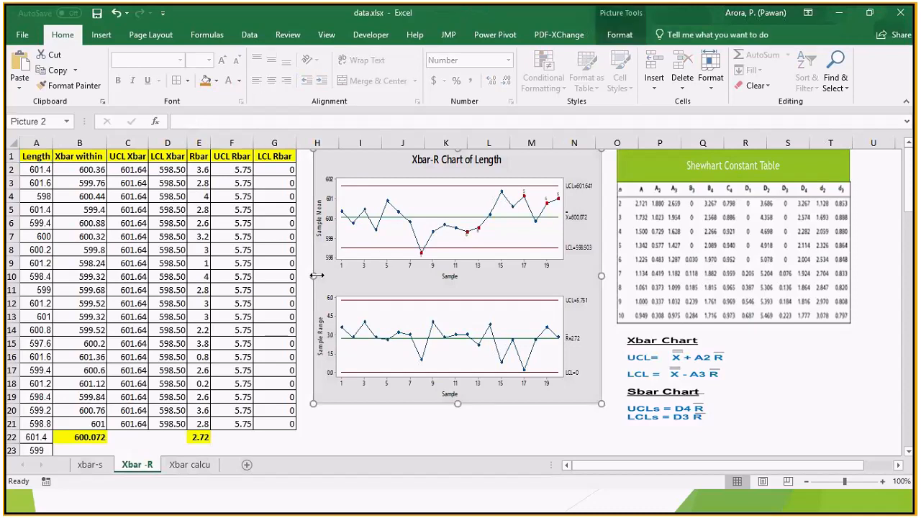
left_click_drag(317, 275, 377, 276)
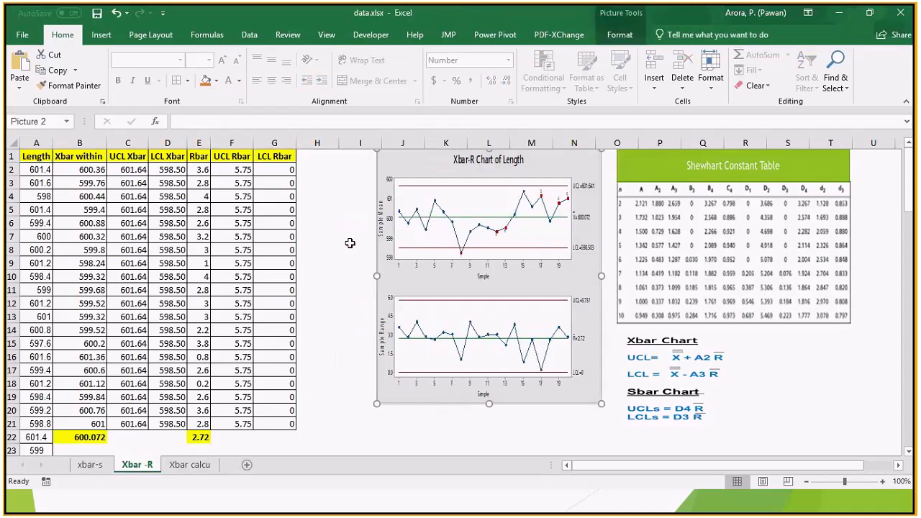
left_click(316, 170)
type("600.36 599.76 600.44 599.4 600.88 600.32 599.8 598.24 599.32 599.68 599.52 599.32 599.52 600.2 601.36 600.6 601.12 599.84 600.76 601")
Step: Compare the pasted averages in column H with the calculated Xbar within values in column B
left_click(332, 171)
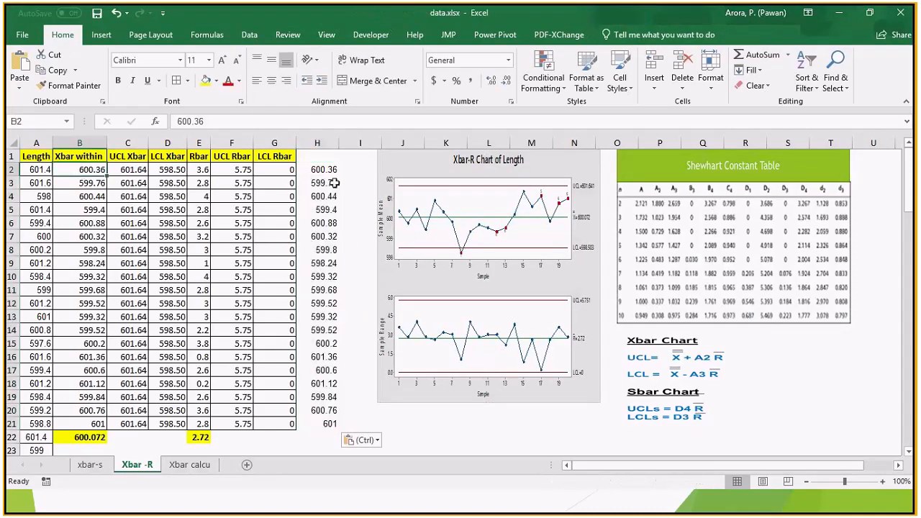
left_click(103, 185)
left_click(328, 182)
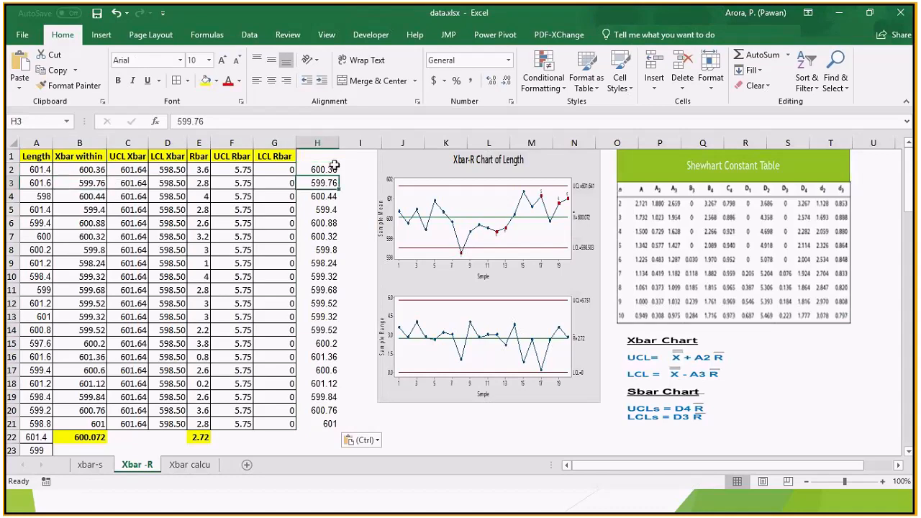
key("Up")
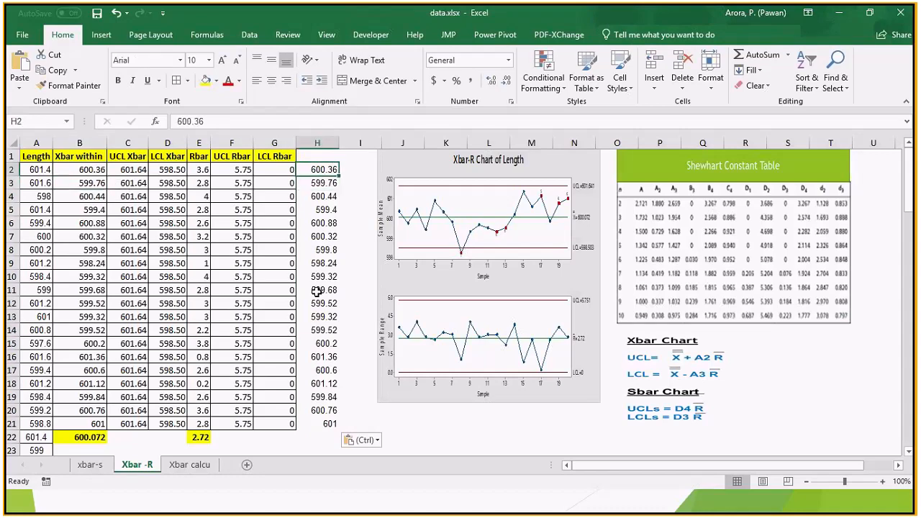
key("ctrl+shift+Down")
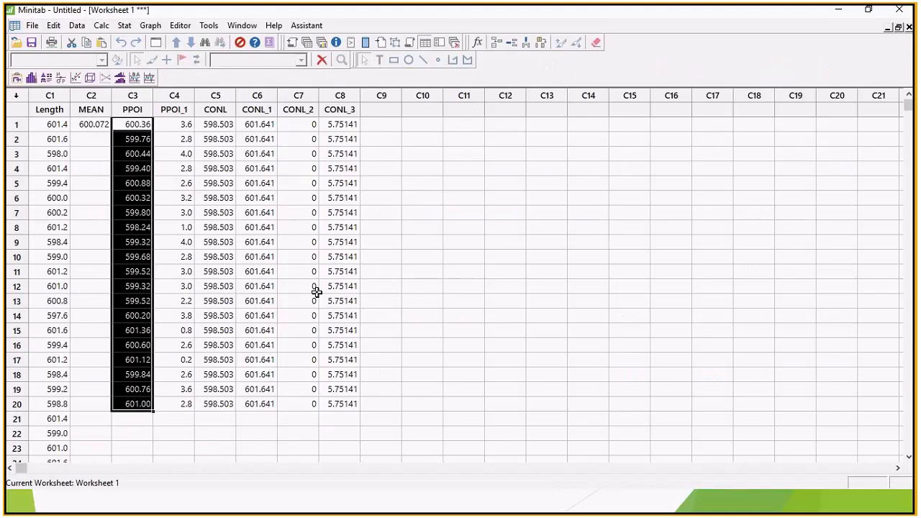
Step: Switch back to Minitab and examine the subgroup ranges in PPOI_1 and the first control limit column, CONL
left_click(127, 123)
key("Right")
key("shift+Down")
key("shift+Down")
key("shift+Down")
key("shift+Down")
key("shift+Down")
key("shift+Down")
key("shift+Down")
key("shift+Down")
key("Up")
key("Down")
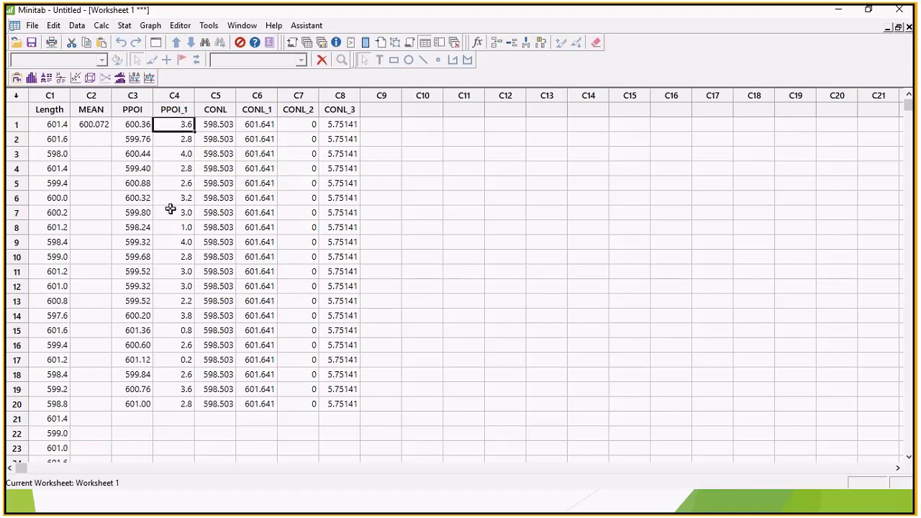
key("shift+Down")
key("shift+Down")
key("Right")
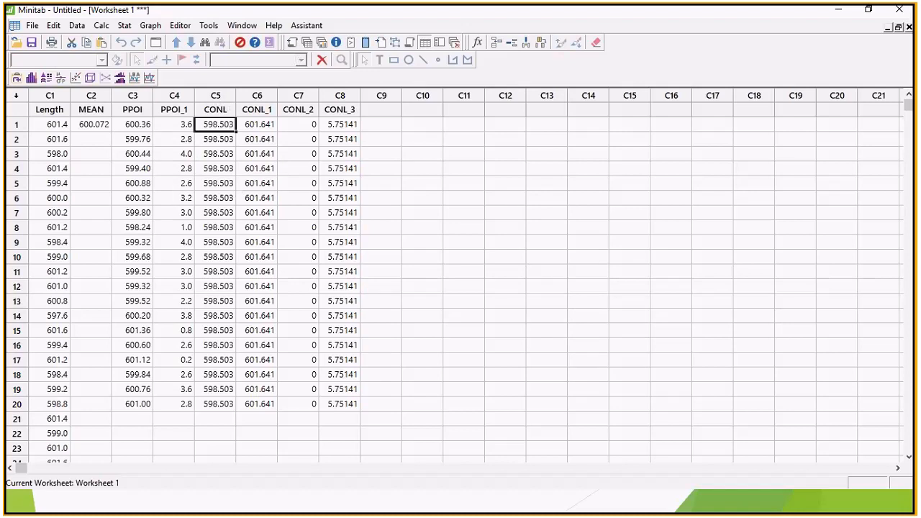
Step: Restore the worksheet window, reopen the Xbar-R Chart of Length and move it clear of the stored columns to examine its control limits
left_click(899, 27)
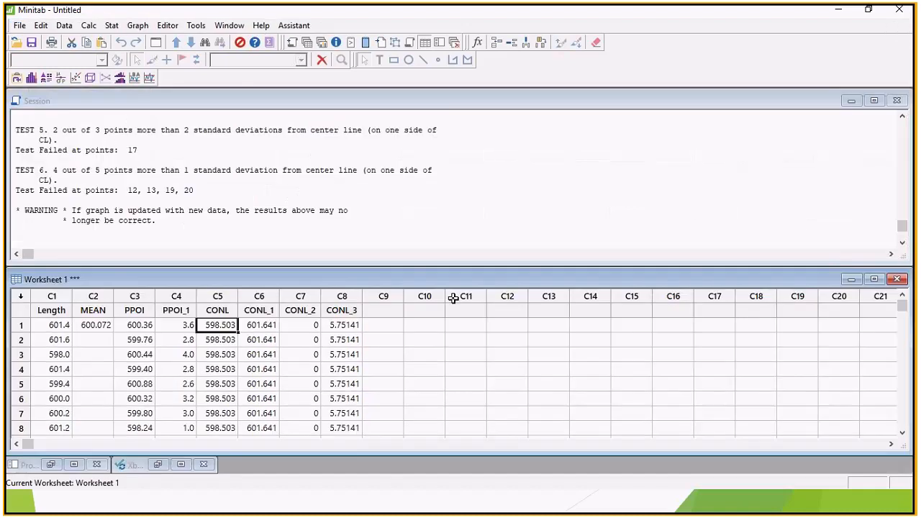
left_click(180, 465)
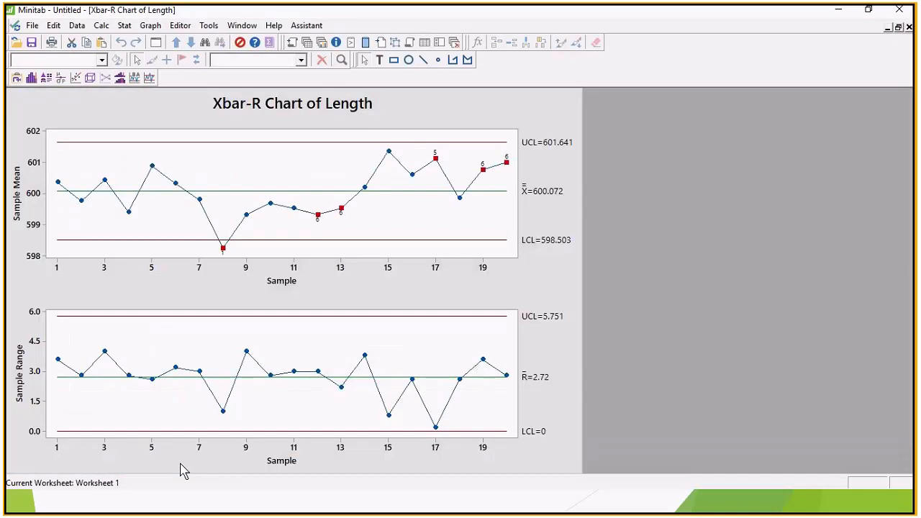
left_click(899, 28)
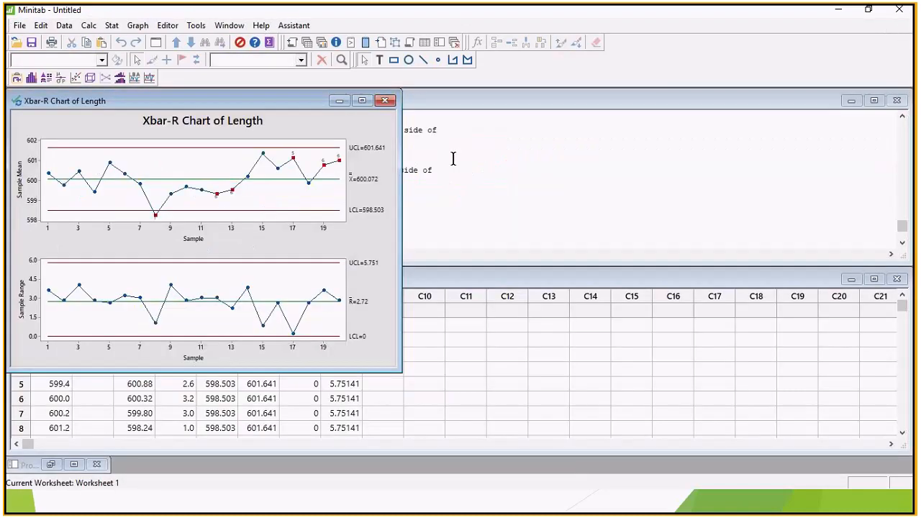
left_click_drag(308, 105, 687, 158)
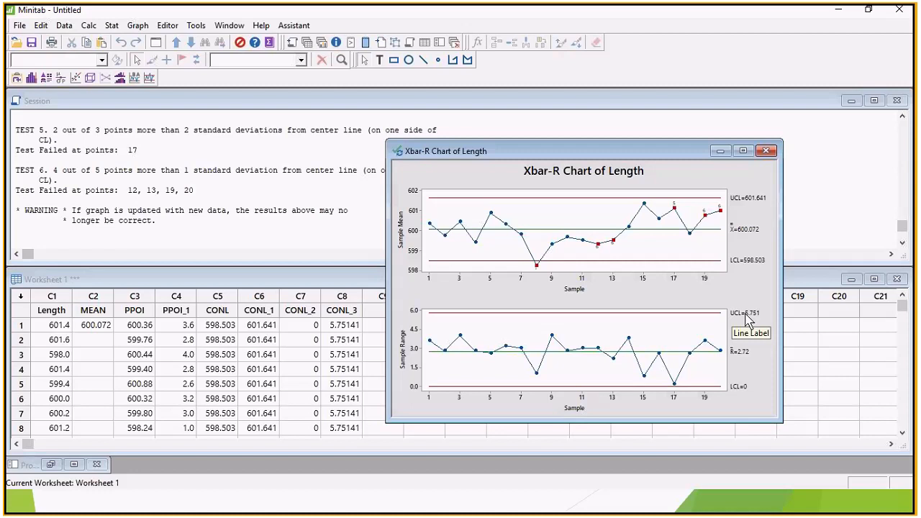
key("alt+Tab")
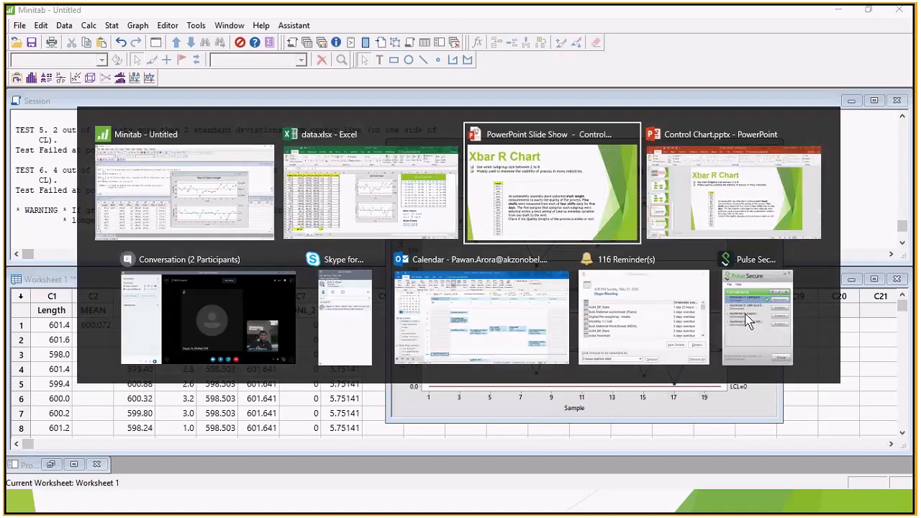